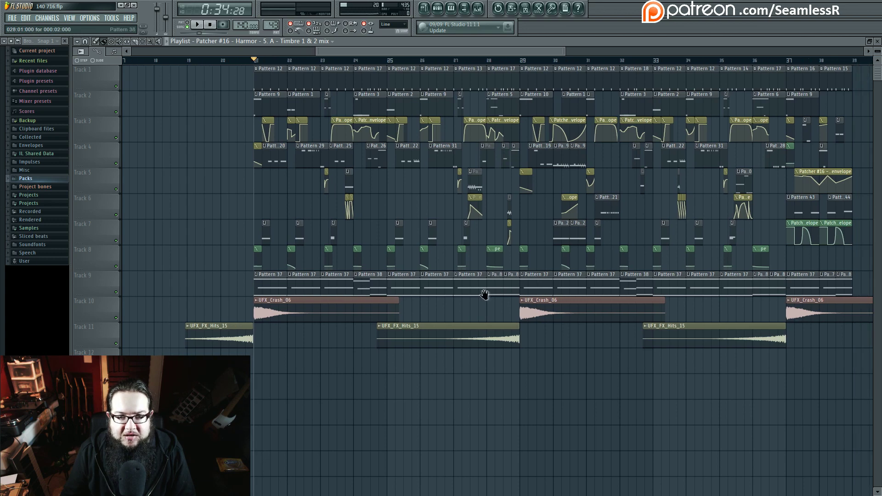
Step: Look over the playlist arrangement and play it back from bar 21
{"action": "scroll", "coordinate": [399, 350], "scroll_direction": "left", "scroll_amount": 9}
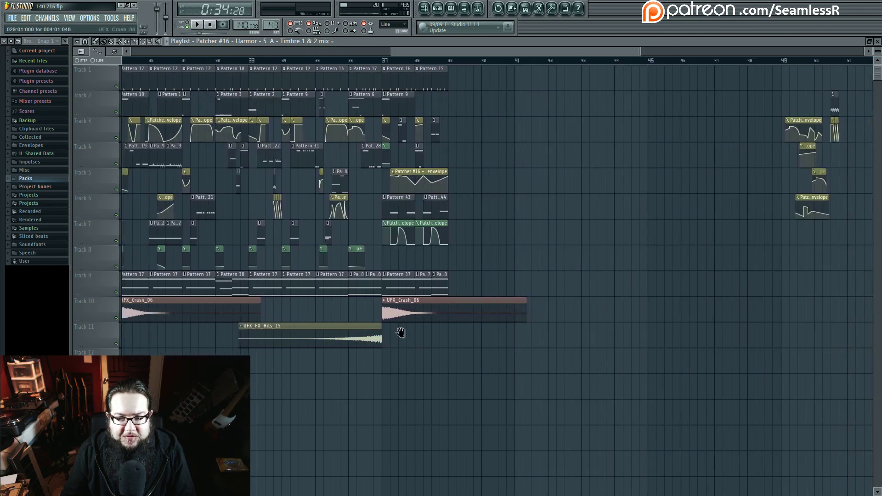
{"action": "scroll", "coordinate": [482, 385], "scroll_direction": "left", "scroll_amount": 3}
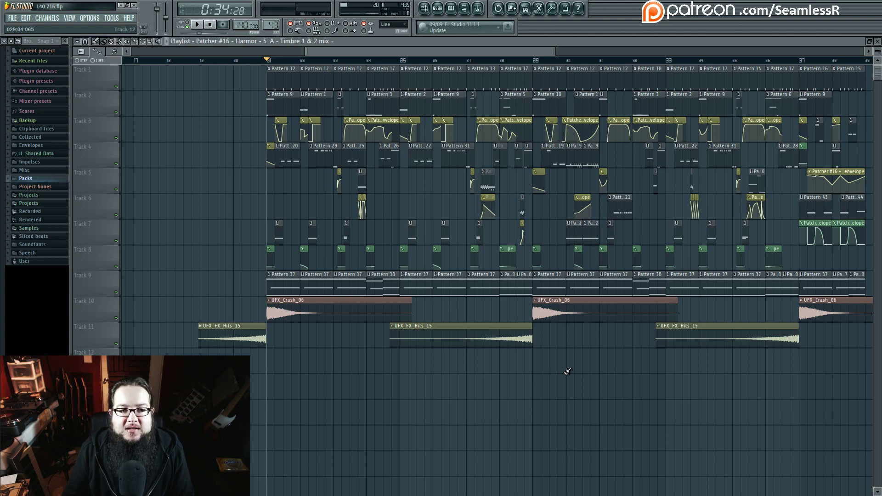
{"action": "key", "text": "space"}
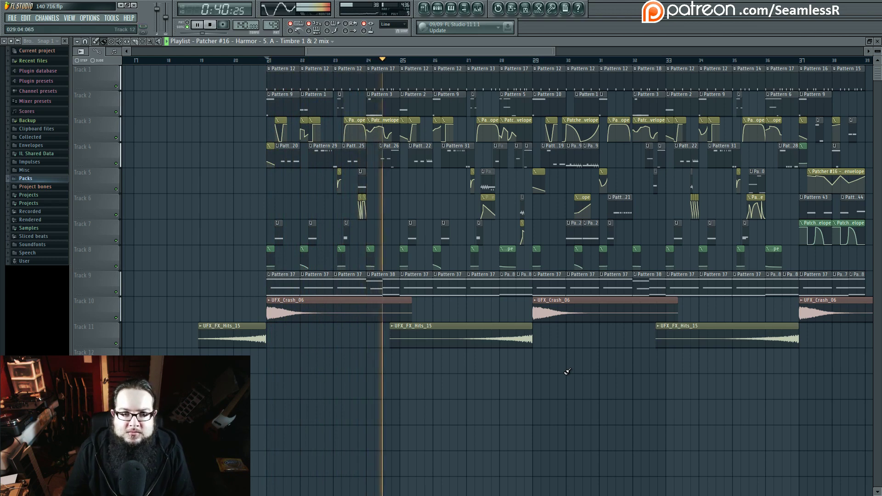
{"action": "key", "text": "space"}
Step: Audition the section from bar 24 with the mixer open, and select the Insert 18 mixer track
{"action": "scroll", "coordinate": [351, 181], "scroll_direction": "up", "scroll_amount": 3}
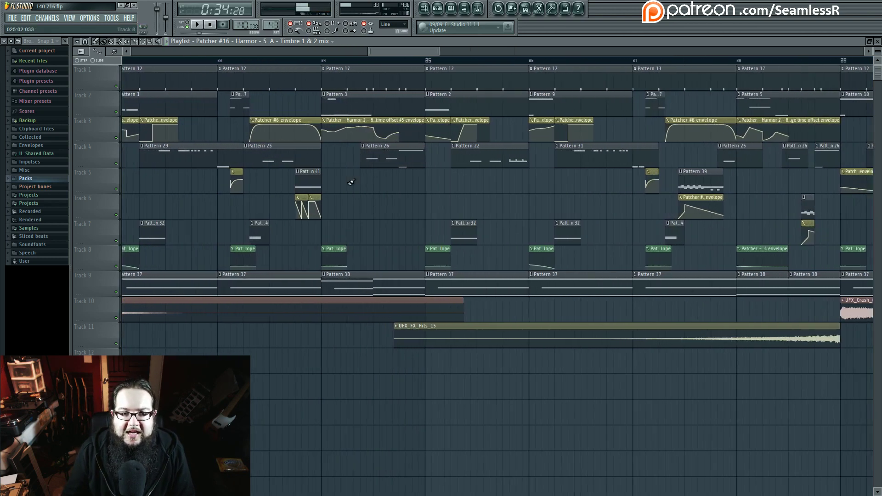
{"action": "scroll", "coordinate": [351, 182], "scroll_direction": "up", "scroll_amount": 2}
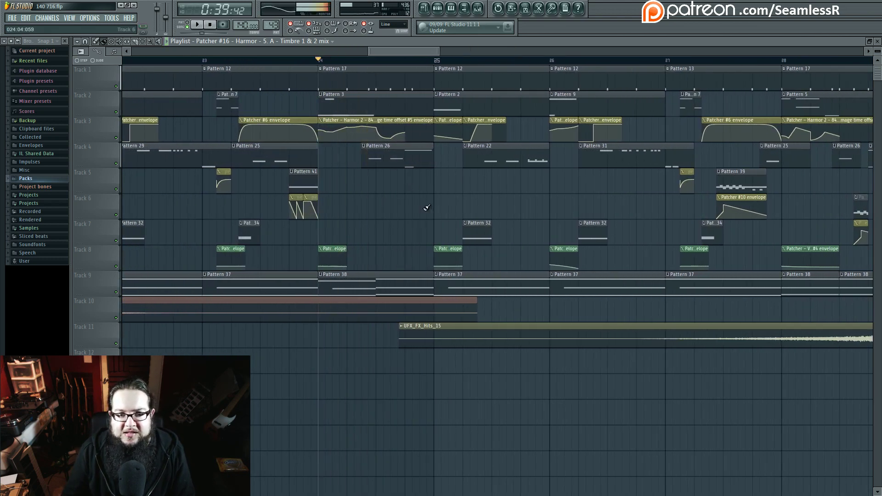
{"action": "scroll", "coordinate": [415, 217], "scroll_direction": "left", "scroll_amount": 2}
{"action": "scroll", "coordinate": [416, 221], "scroll_direction": "down", "scroll_amount": 5}
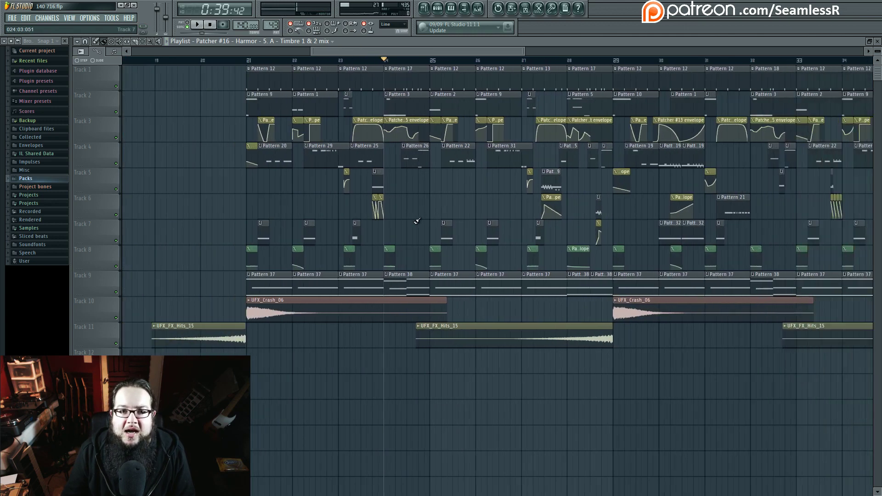
{"action": "key", "text": "F9"}
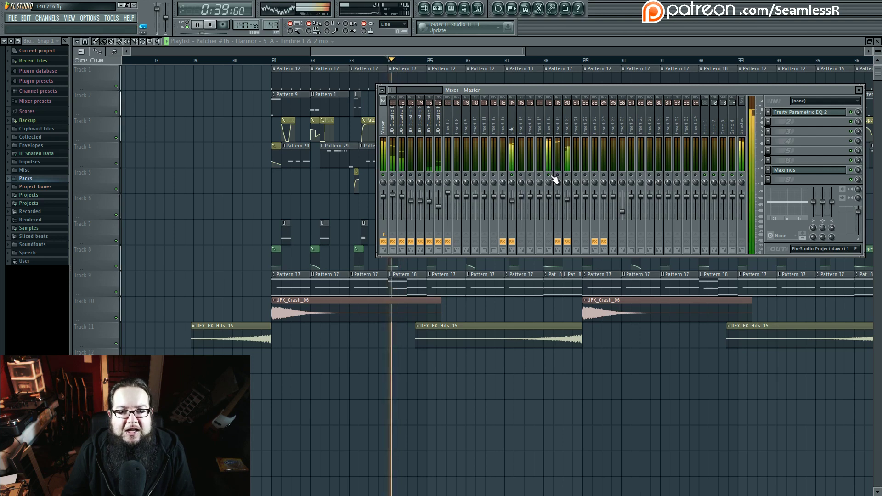
{"action": "left_click_drag", "start_coordinate": [553, 92], "coordinate": [455, 288]}
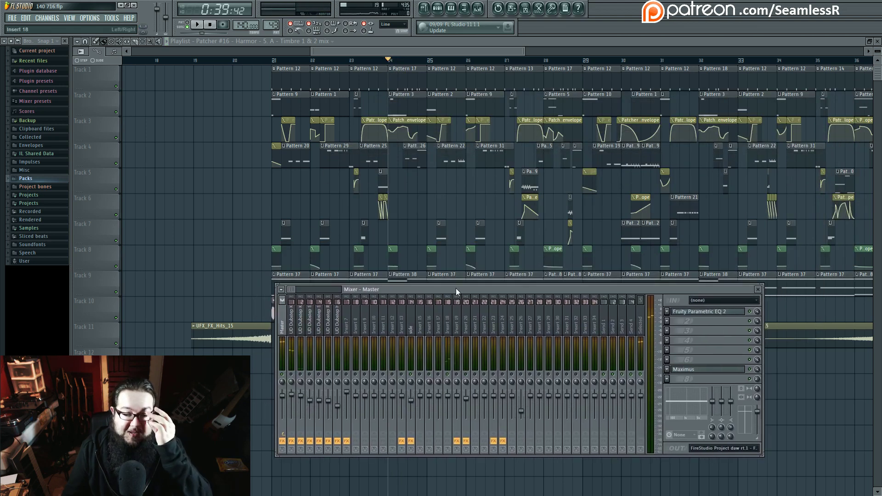
{"action": "key", "text": "space"}
{"action": "left_click", "coordinate": [449, 319]}
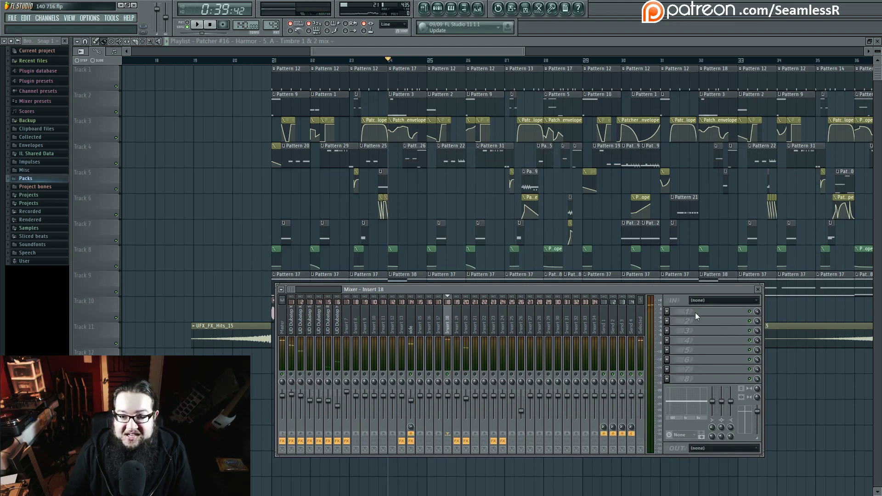
Step: Open the first Patcher channel from the channel rack and move its window so the whole map can be seen
{"action": "left_click", "coordinate": [437, 12]}
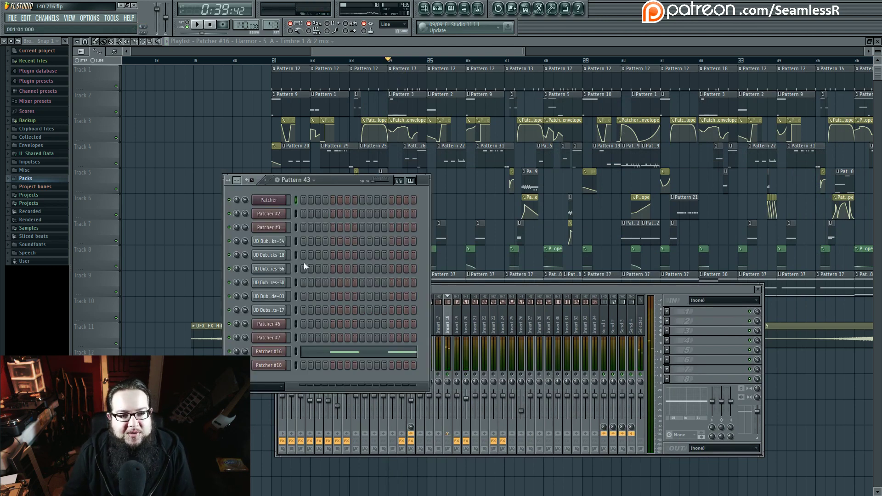
{"action": "left_click", "coordinate": [272, 202]}
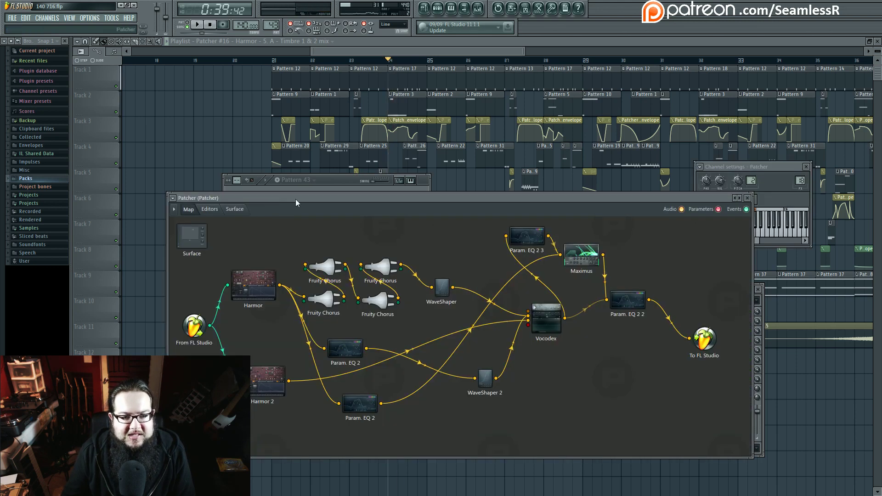
{"action": "left_click_drag", "start_coordinate": [295, 200], "coordinate": [318, 170]}
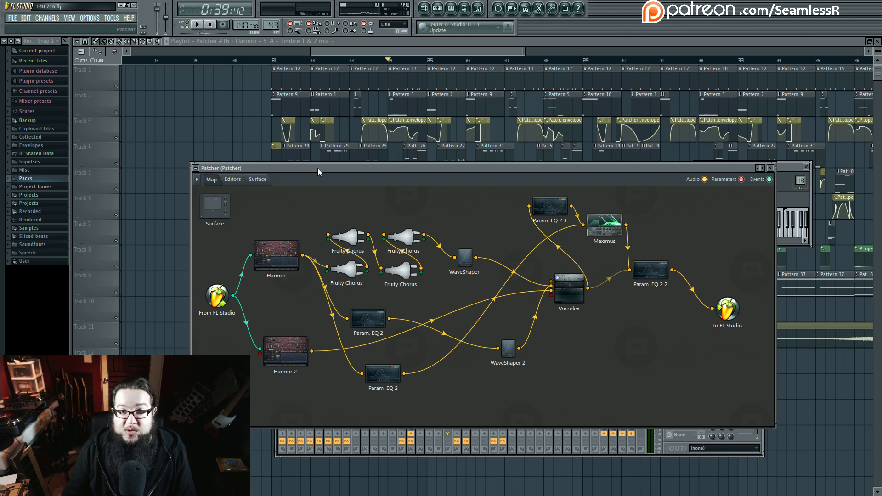
{"action": "mouse_move", "coordinate": [318, 168]}
{"action": "left_mouse_down"}
{"action": "mouse_move", "coordinate": [321, 150]}
{"action": "mouse_move", "coordinate": [328, 157]}
{"action": "left_mouse_up"}
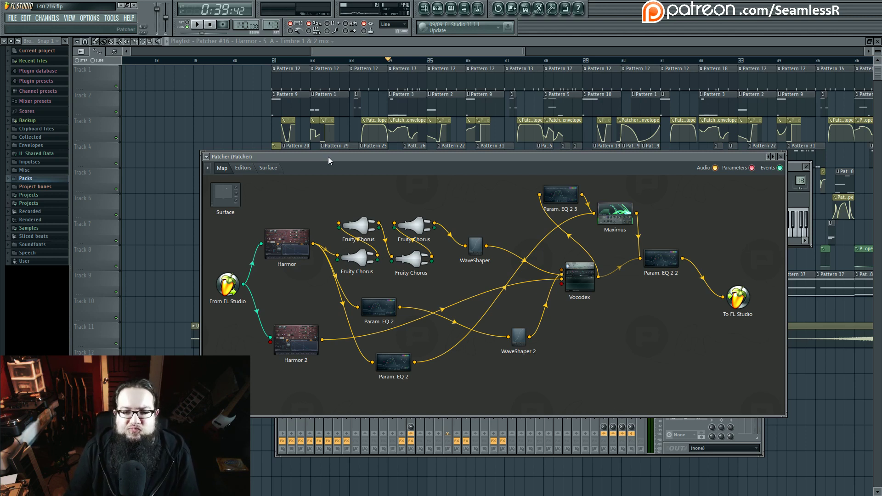
Step: Line up the Harmor 2 node beneath the Harmor node in the Patcher map
{"action": "left_click_drag", "start_coordinate": [304, 339], "coordinate": [288, 330]}
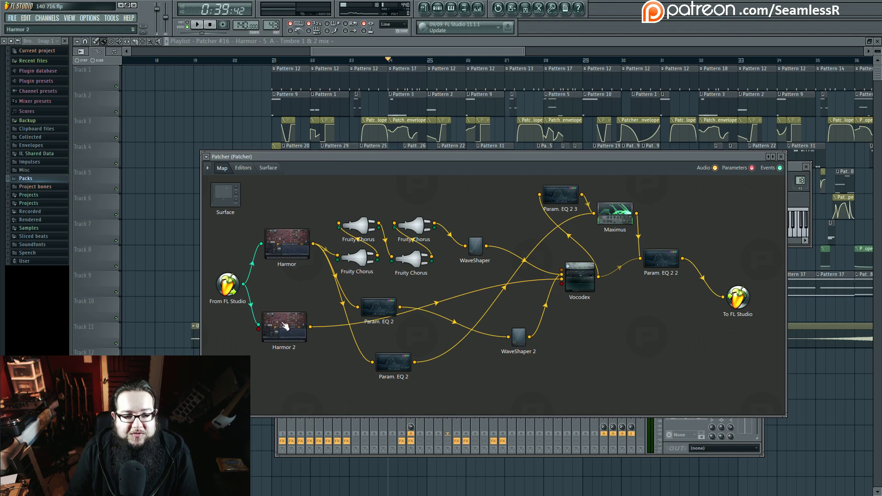
{"action": "left_click_drag", "start_coordinate": [287, 329], "coordinate": [290, 332]}
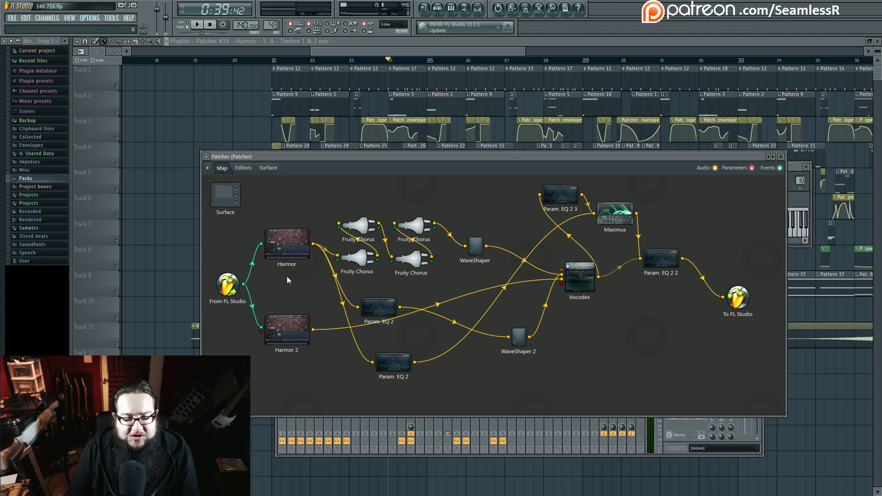
{"action": "left_click_drag", "start_coordinate": [286, 250], "coordinate": [286, 252]}
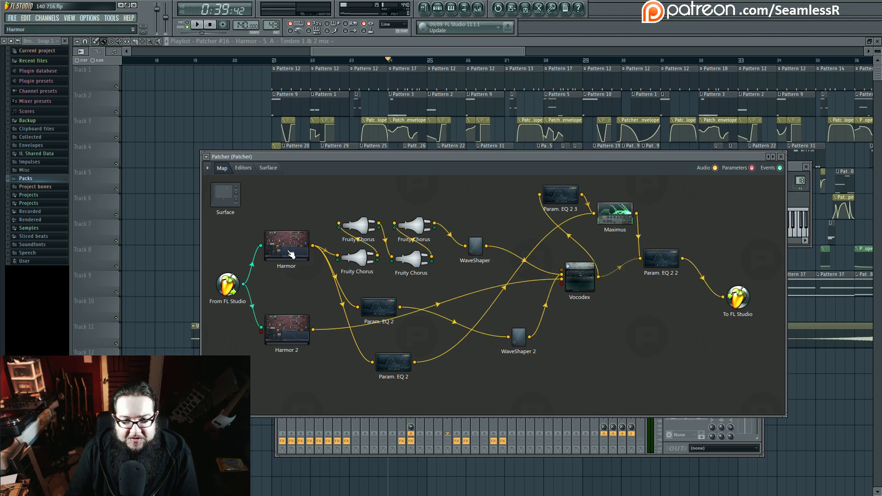
Step: Open Harmor 2's editor and examine the full keyboard mapping envelope for its pitch
{"action": "double_click", "coordinate": [290, 323]}
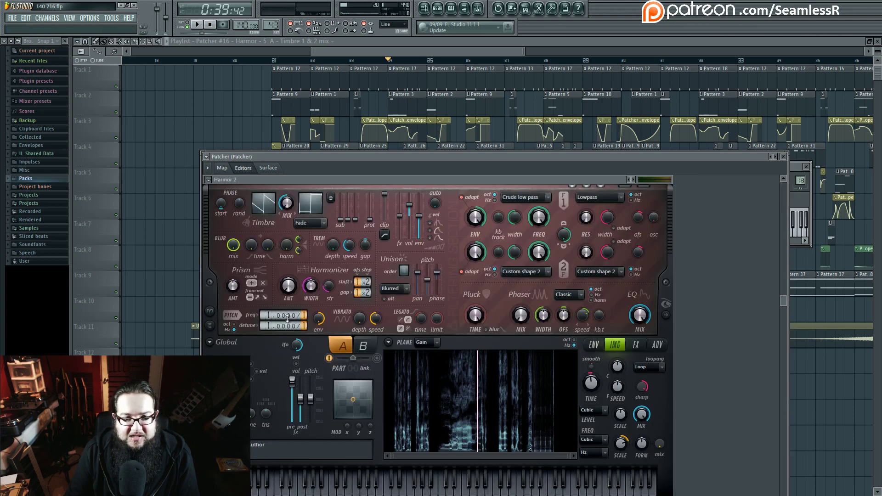
{"action": "scroll", "coordinate": [716, 324], "scroll_direction": "down", "scroll_amount": 2}
{"action": "scroll", "coordinate": [718, 324], "scroll_direction": "up", "scroll_amount": 1}
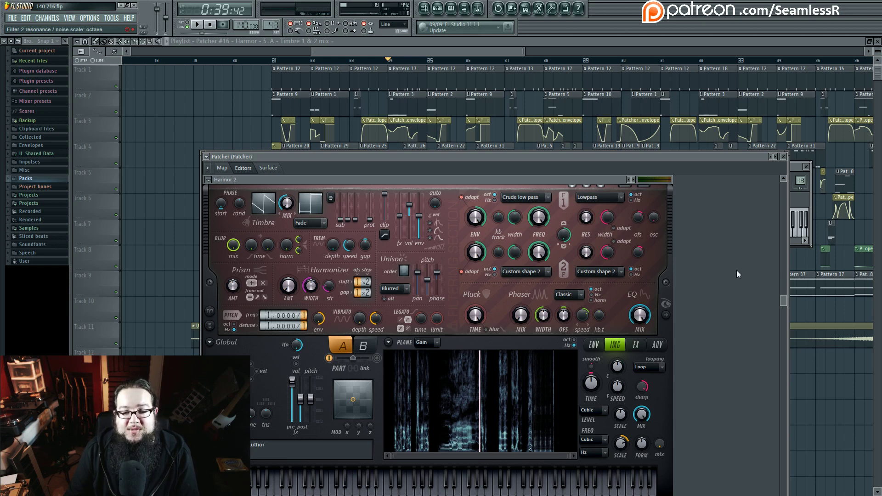
{"action": "left_click_drag", "start_coordinate": [532, 160], "coordinate": [490, 93]}
{"action": "left_click", "coordinate": [552, 278]}
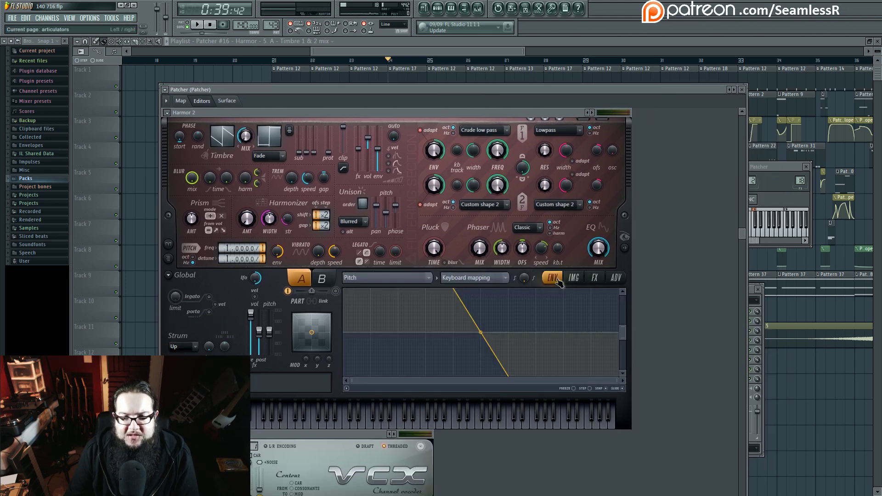
{"action": "left_click_drag", "start_coordinate": [623, 326], "coordinate": [621, 370]}
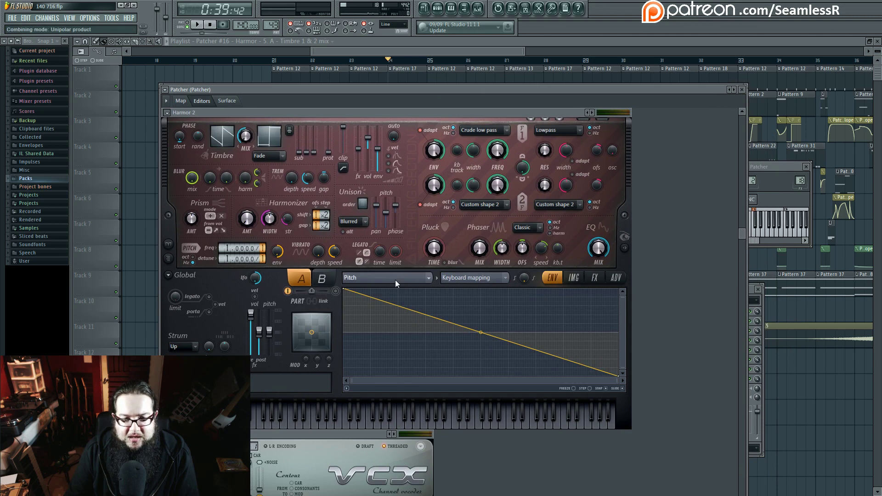
{"action": "left_click", "coordinate": [366, 424]}
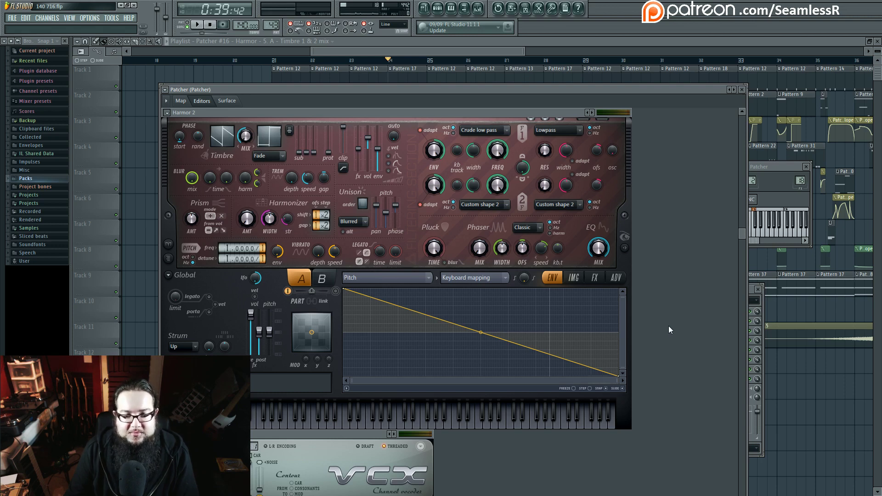
Step: Turn on Harmor 2's visual feedback display, examine its image section, and return to the Patcher map
{"action": "left_click", "coordinate": [624, 248]}
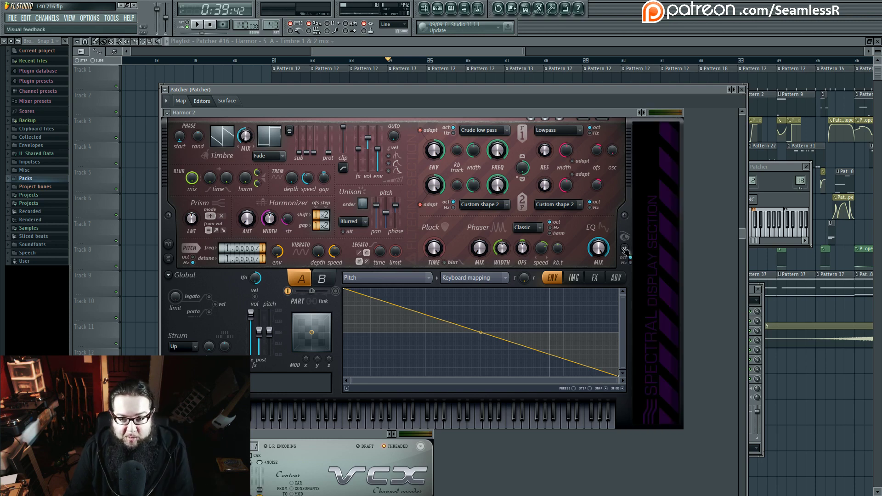
{"action": "left_click", "coordinate": [576, 277]}
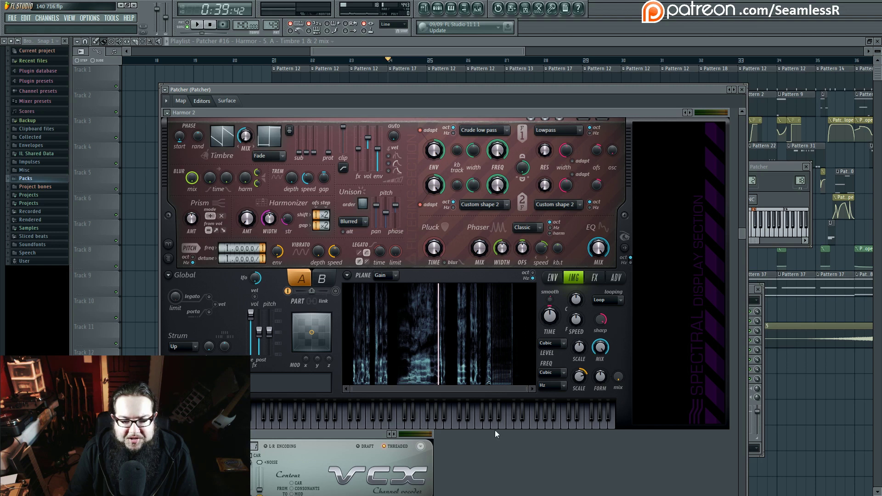
{"action": "left_click", "coordinate": [181, 101]}
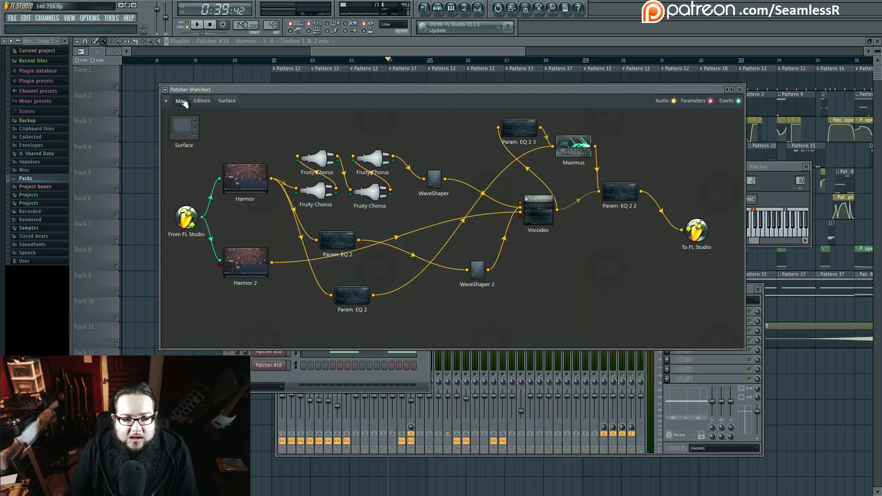
{"action": "double_click", "coordinate": [255, 260]}
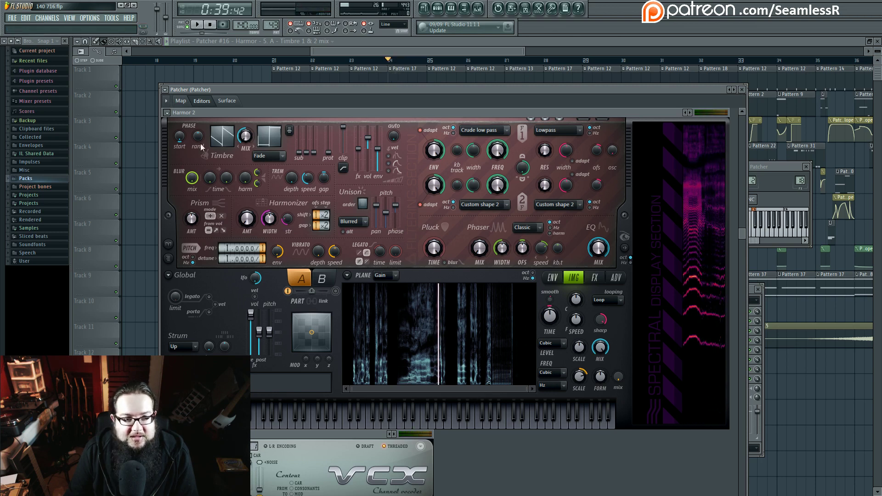
{"action": "left_click", "coordinate": [180, 101]}
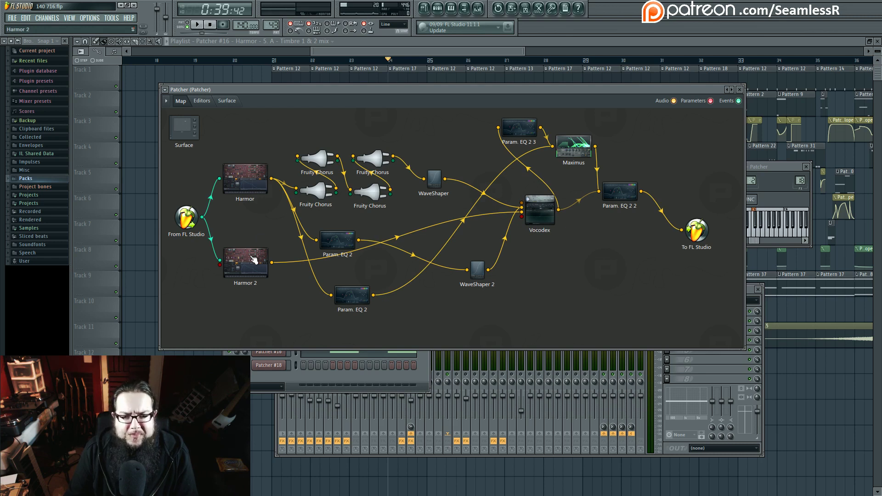
Step: Shift the Vocodex node slightly in the Patcher map and audition the track with the Vocodex editor open
{"action": "left_click_drag", "start_coordinate": [542, 209], "coordinate": [575, 225]}
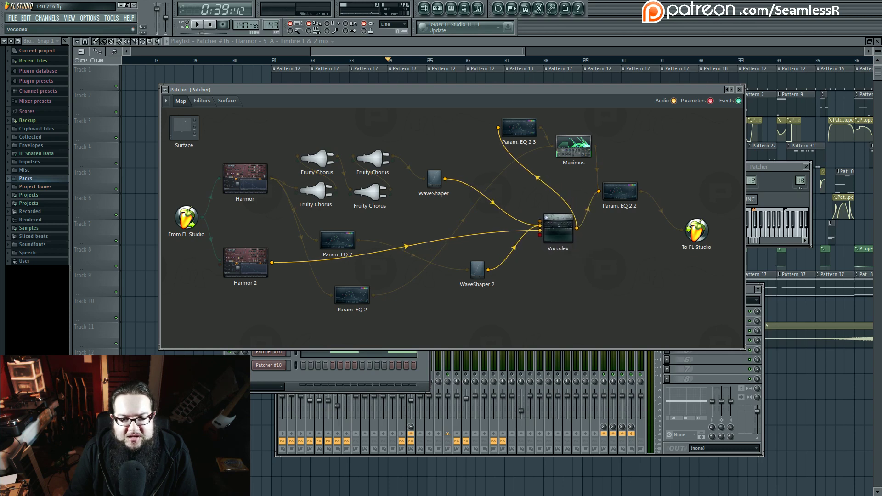
{"action": "double_click", "coordinate": [562, 225]}
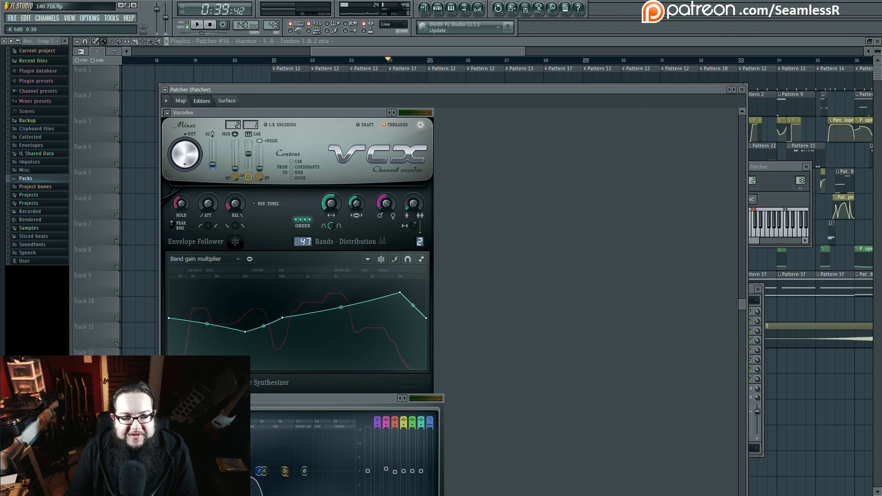
{"action": "key", "text": "space"}
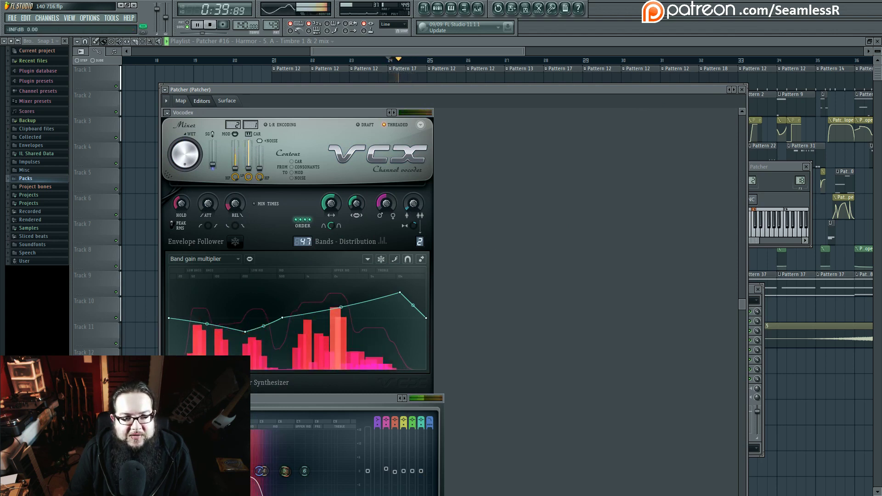
{"action": "key", "text": "space"}
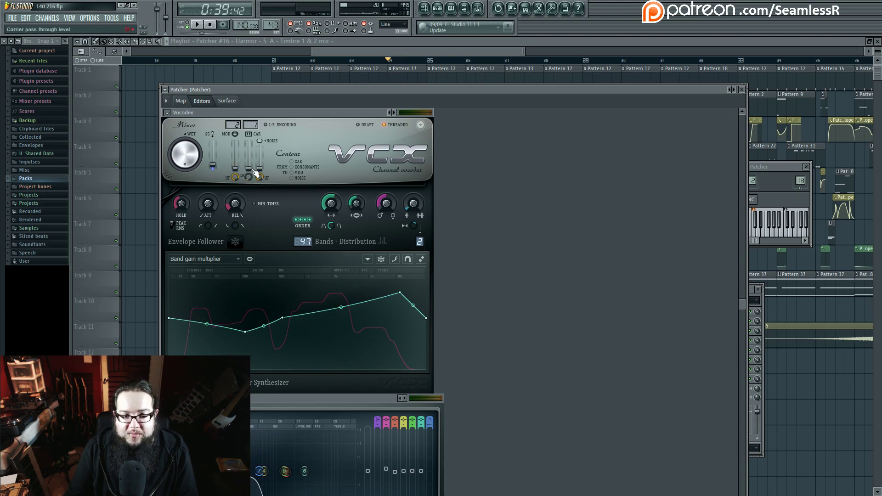
{"action": "left_click", "coordinate": [181, 101]}
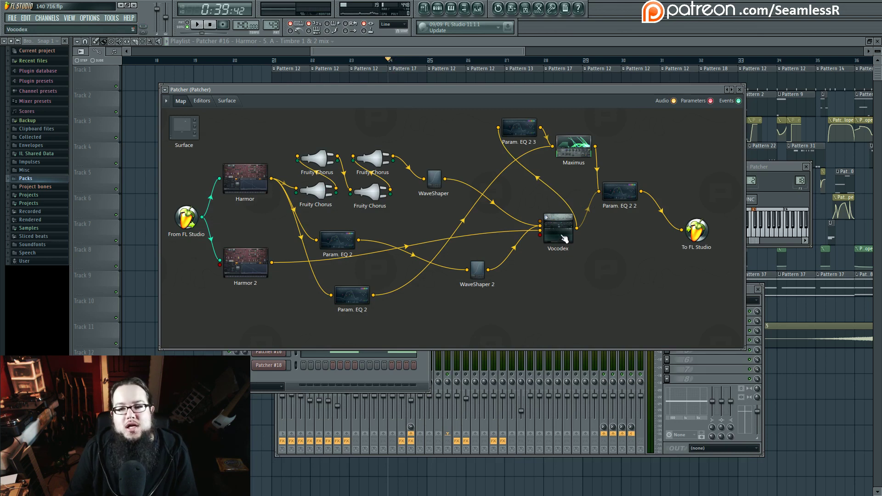
Step: Open the lower Param. EQ 2 from the Patcher map and audition its low-pass curve and the Param. EQ 2 2 curve
{"action": "mouse_move", "coordinate": [360, 295]}
{"action": "left_mouse_down"}
{"action": "mouse_move", "coordinate": [366, 289]}
{"action": "mouse_move", "coordinate": [350, 287]}
{"action": "left_mouse_up"}
{"action": "double_click", "coordinate": [350, 287]}
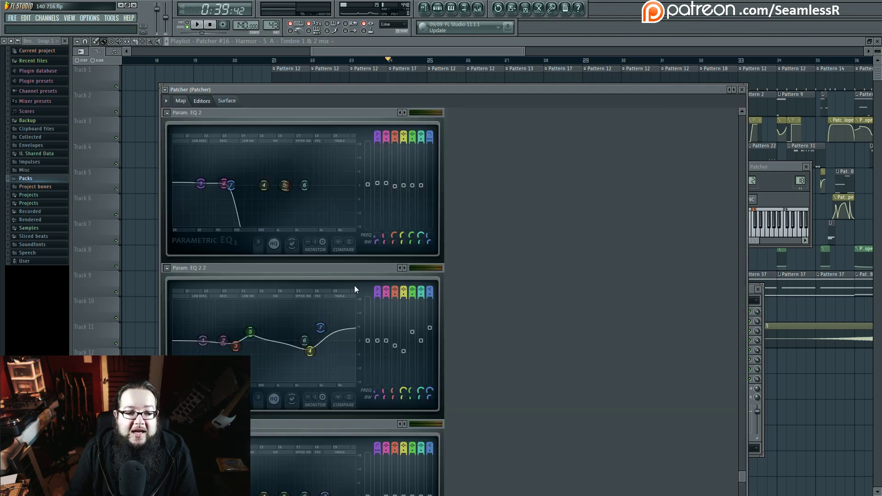
{"action": "key", "text": "space"}
{"action": "key", "text": "space"}
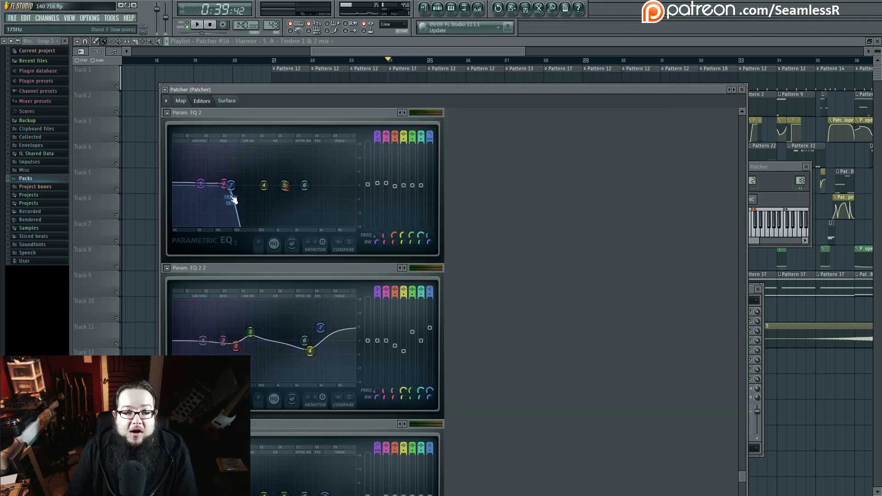
{"action": "key", "text": "space"}
{"action": "scroll", "coordinate": [493, 270], "scroll_direction": "down", "scroll_amount": 3}
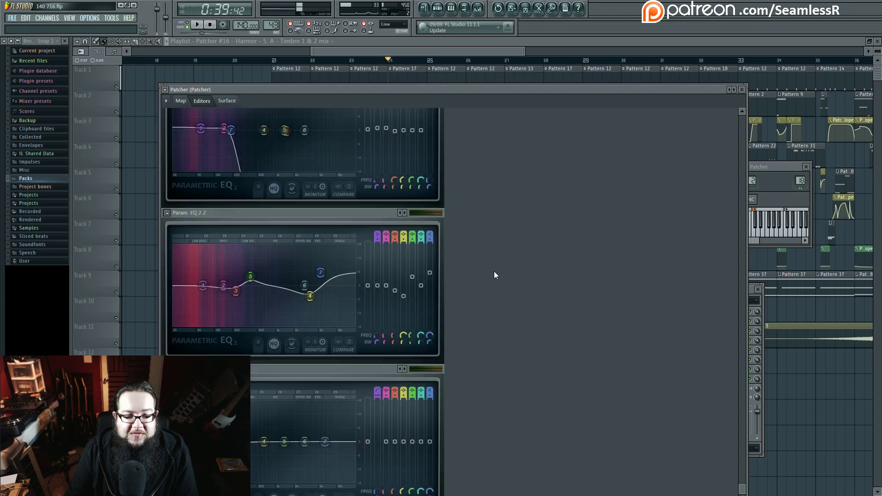
{"action": "key", "text": "space"}
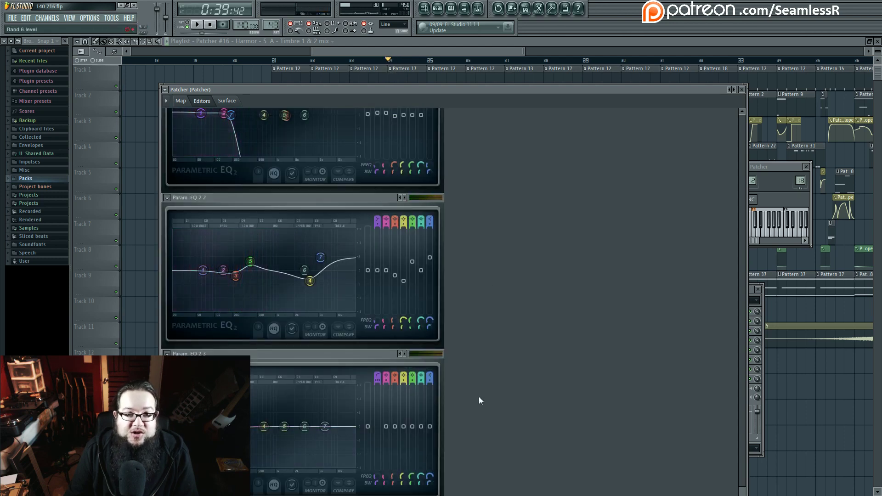
Step: Move the Vocodex node slightly up and left in the Patcher map and audition the track while viewing its band gain editor
{"action": "scroll", "coordinate": [511, 384], "scroll_direction": "up", "scroll_amount": 4}
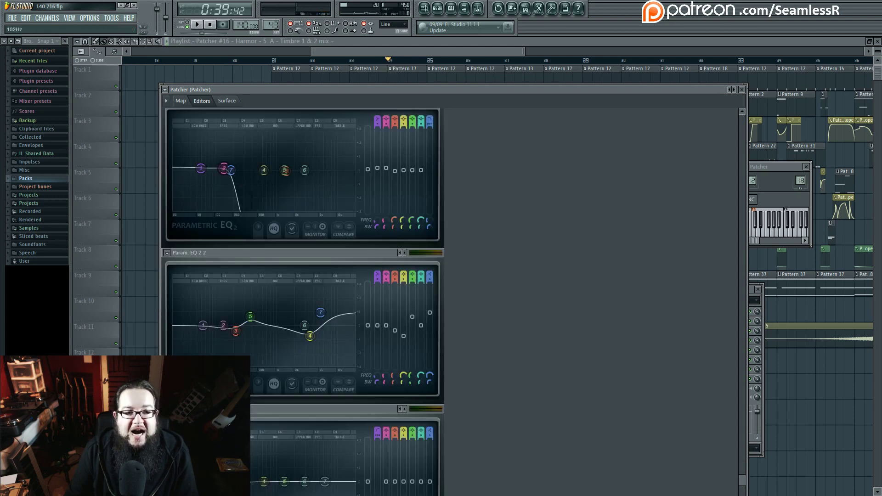
{"action": "left_click", "coordinate": [181, 101]}
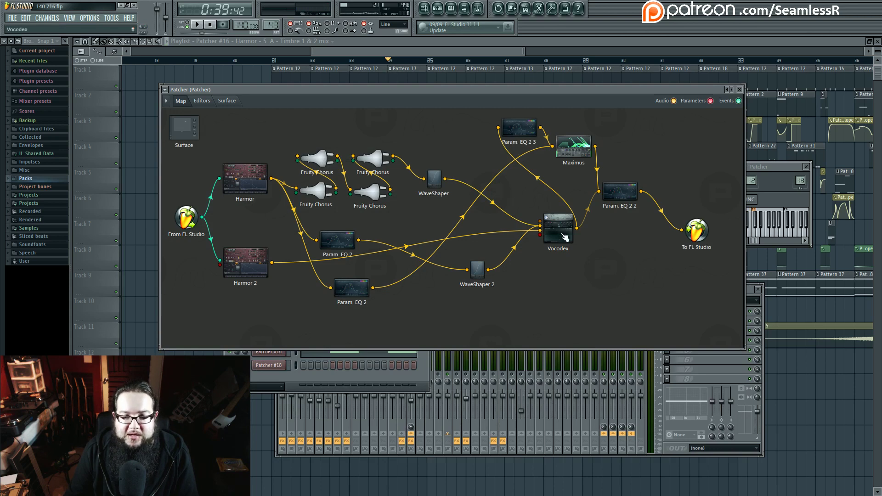
{"action": "left_click_drag", "start_coordinate": [563, 234], "coordinate": [544, 226]}
{"action": "double_click", "coordinate": [536, 218]}
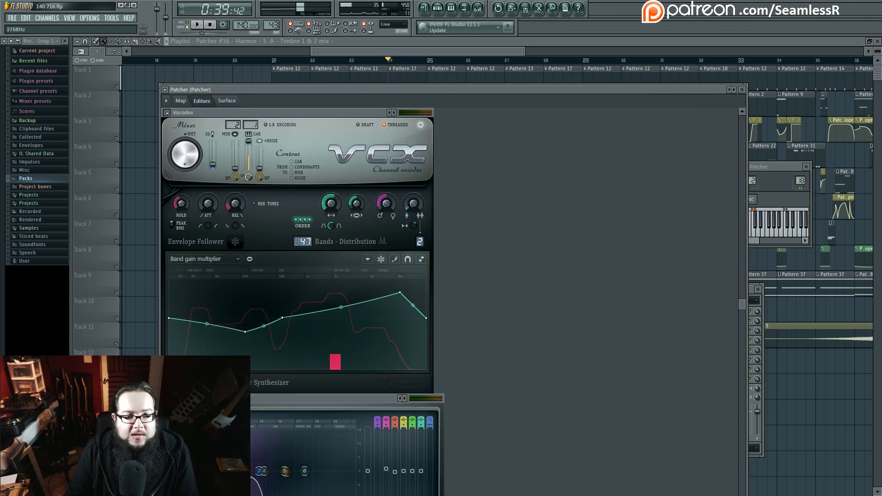
{"action": "key", "text": "space"}
{"action": "key", "text": "space"}
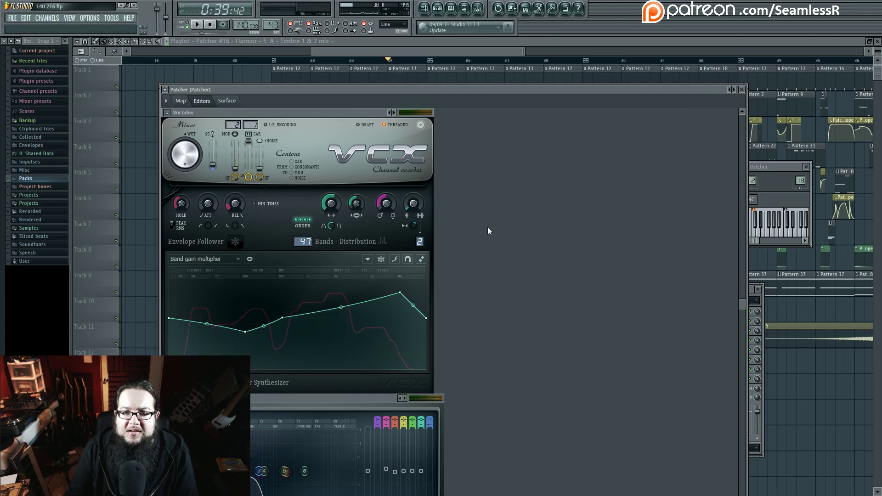
Step: Move WaveShaper 2 closer to the Param. EQ 2 nodes in the map and toggle WaveShaper's link to Vocodex
{"action": "left_click", "coordinate": [178, 101]}
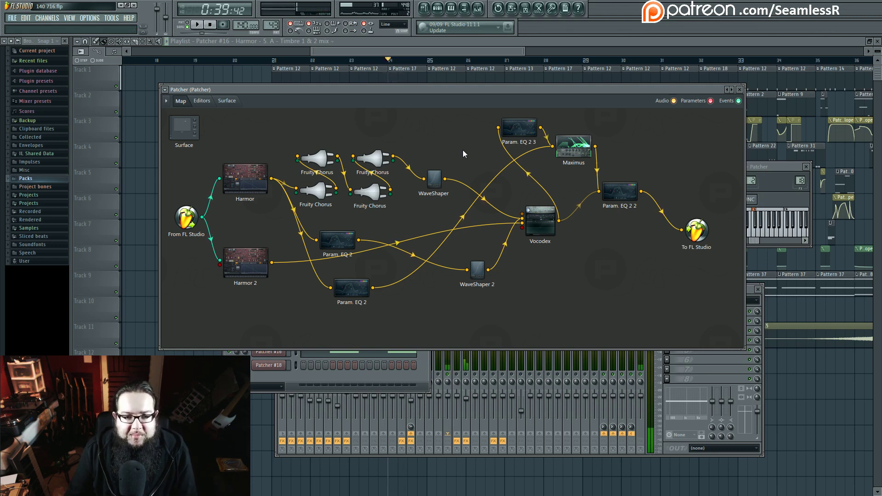
{"action": "mouse_move", "coordinate": [338, 240]}
{"action": "left_mouse_down"}
{"action": "mouse_move", "coordinate": [338, 248]}
{"action": "mouse_move", "coordinate": [339, 239]}
{"action": "left_mouse_up"}
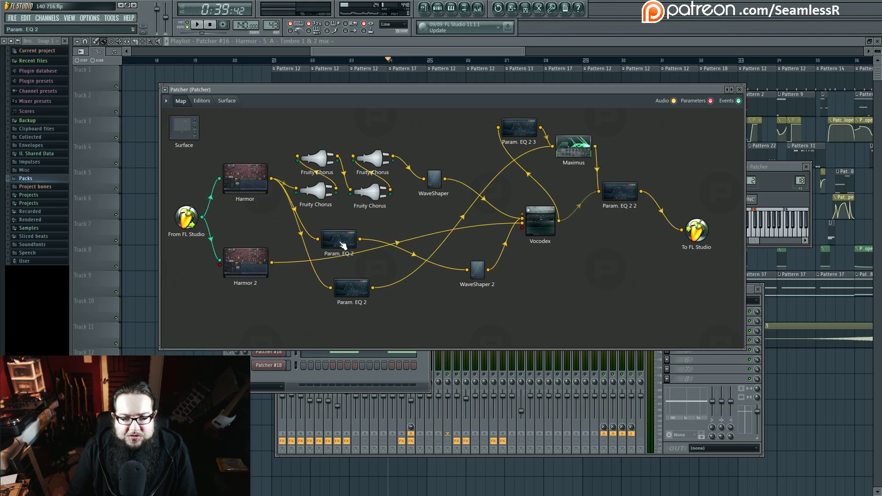
{"action": "left_click_drag", "start_coordinate": [482, 279], "coordinate": [436, 289]}
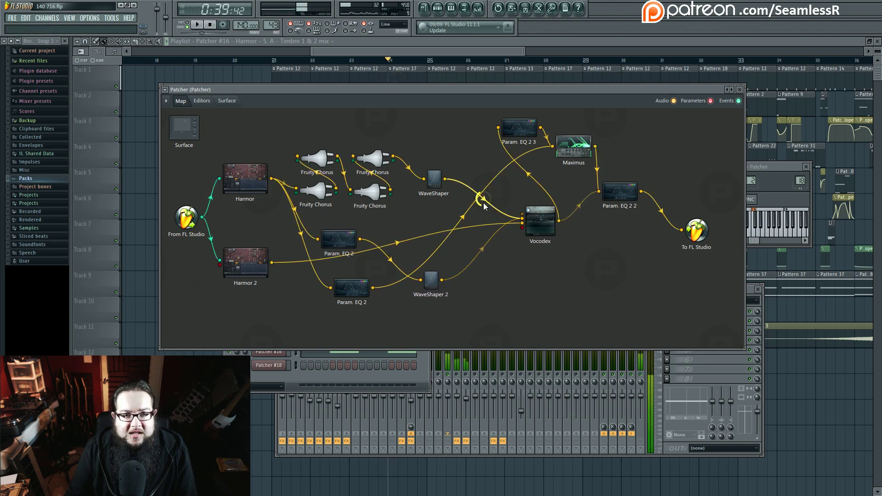
{"action": "left_click", "coordinate": [482, 203]}
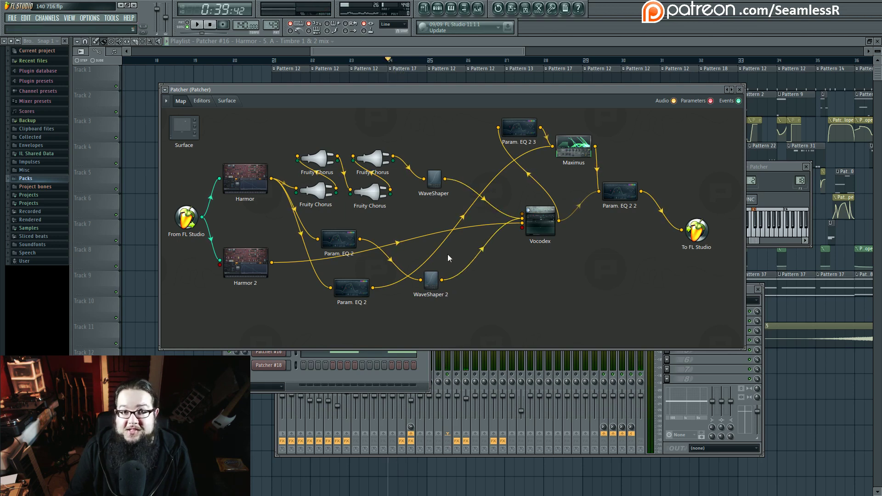
Step: Open Harmor's editor, turn on its spectral display, examine it, and return to the Patcher map
{"action": "double_click", "coordinate": [269, 179]}
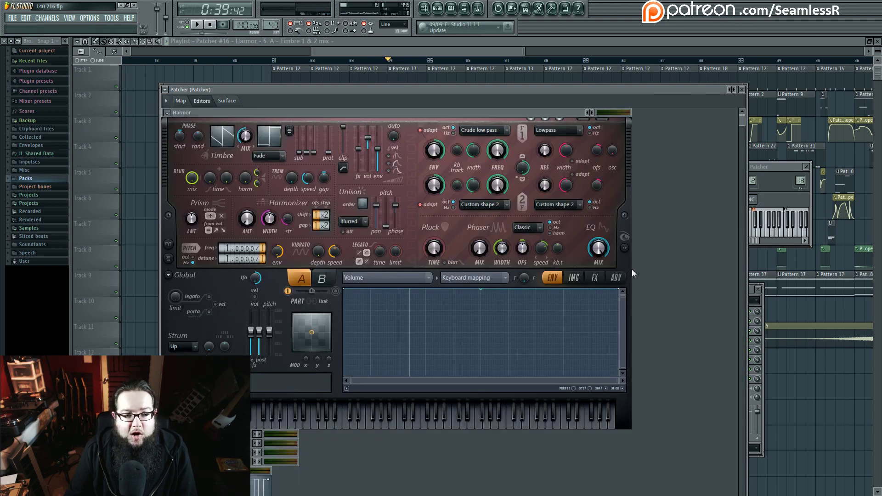
{"action": "left_click", "coordinate": [625, 248]}
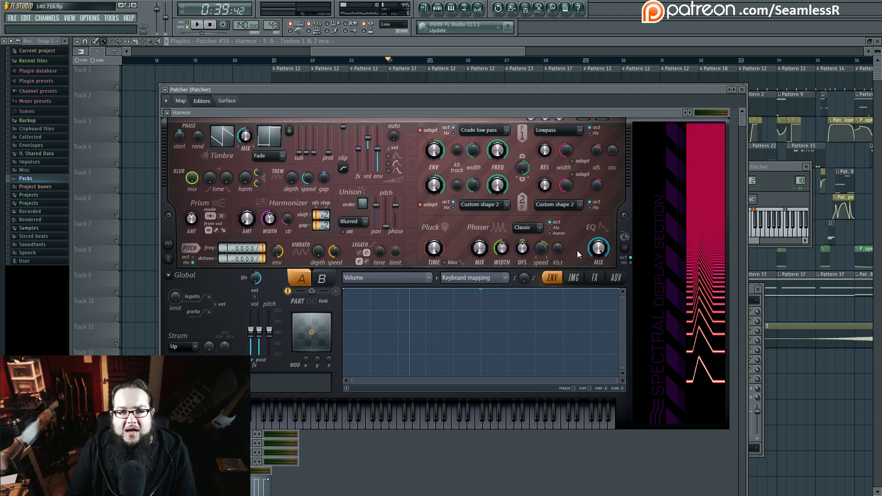
{"action": "left_click", "coordinate": [180, 100]}
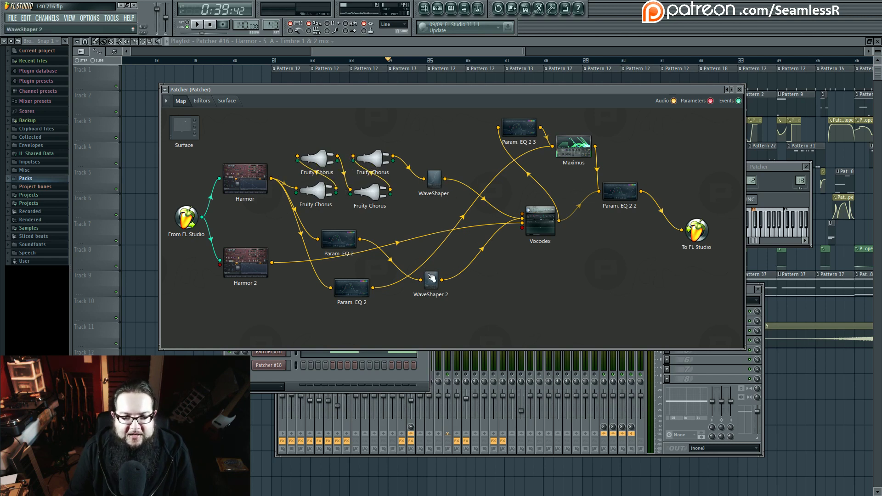
Step: Nudge WaveShaper 2 and the upper Param. EQ 2 in the map, and audition the track with that EQ's editor open
{"action": "mouse_move", "coordinate": [432, 278]}
{"action": "left_mouse_down"}
{"action": "mouse_move", "coordinate": [420, 255]}
{"action": "mouse_move", "coordinate": [437, 279]}
{"action": "left_mouse_up"}
{"action": "left_click_drag", "start_coordinate": [345, 248], "coordinate": [351, 252]}
{"action": "left_click_drag", "start_coordinate": [448, 280], "coordinate": [449, 276]}
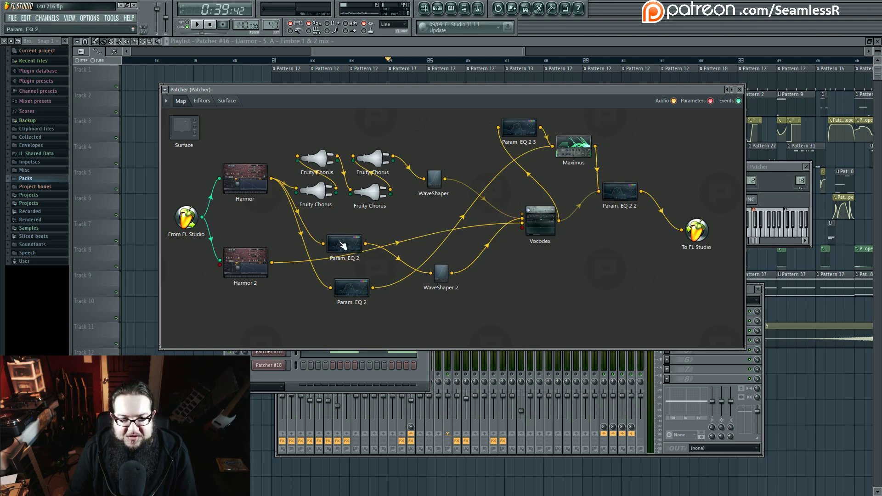
{"action": "double_click", "coordinate": [343, 245]}
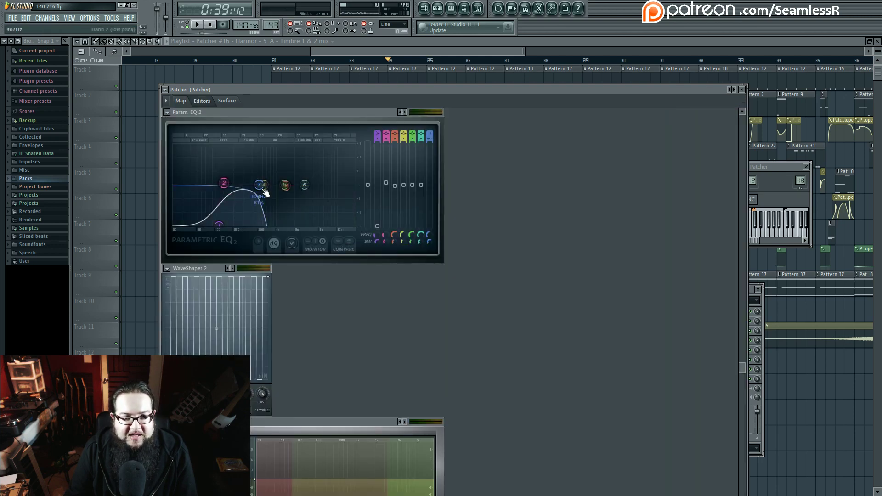
{"action": "key", "text": "space"}
{"action": "key", "text": "space"}
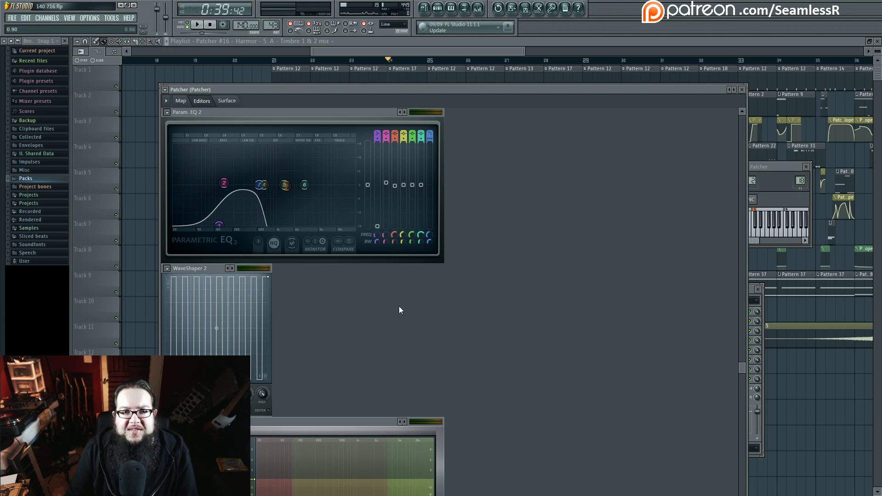
Step: Nudge WaveShaper 2 slightly upward in the map and play test notes on the Patcher channel's keyboard
{"action": "left_click", "coordinate": [181, 101]}
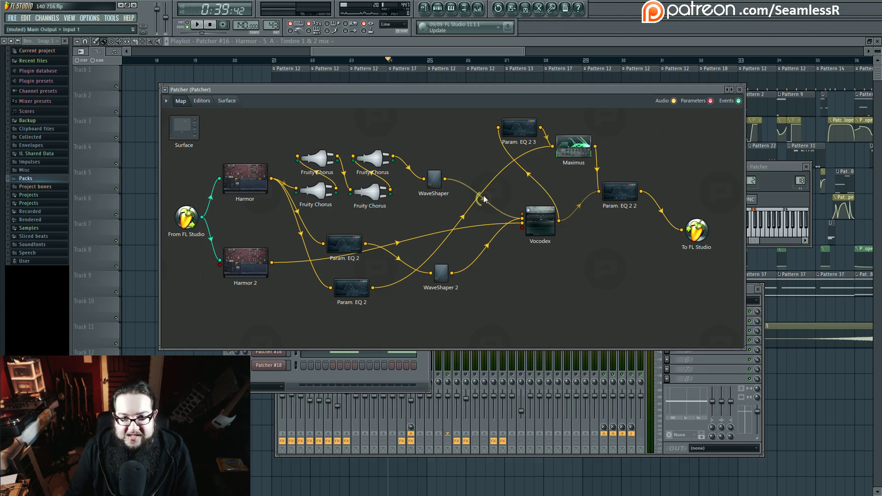
{"action": "left_click_drag", "start_coordinate": [442, 274], "coordinate": [442, 270]}
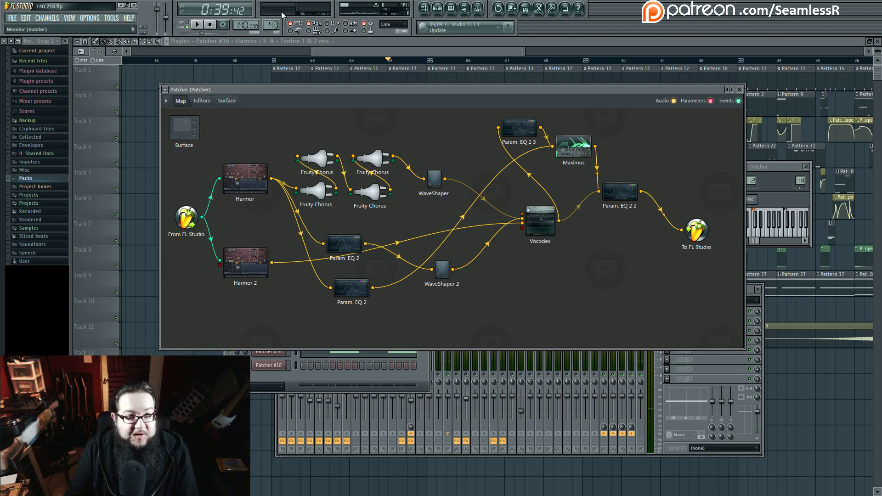
{"action": "key", "text": "z"}
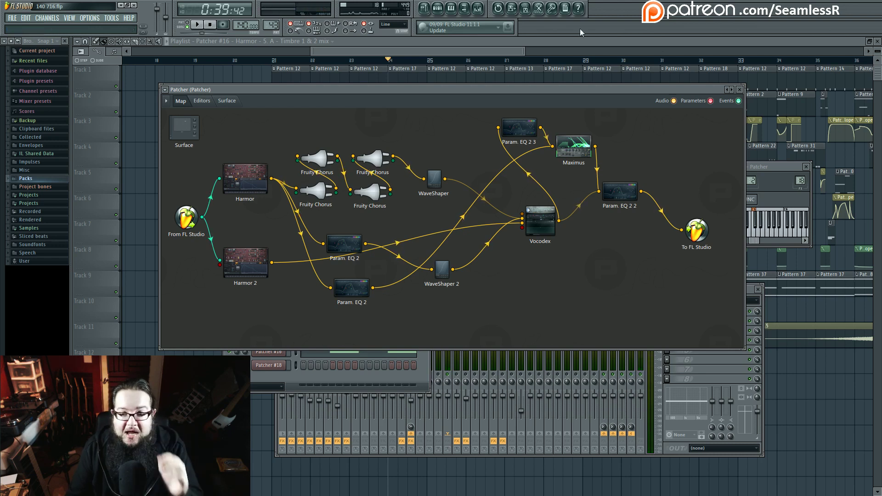
{"action": "left_click", "coordinate": [771, 216]}
{"action": "left_click", "coordinate": [699, 239]}
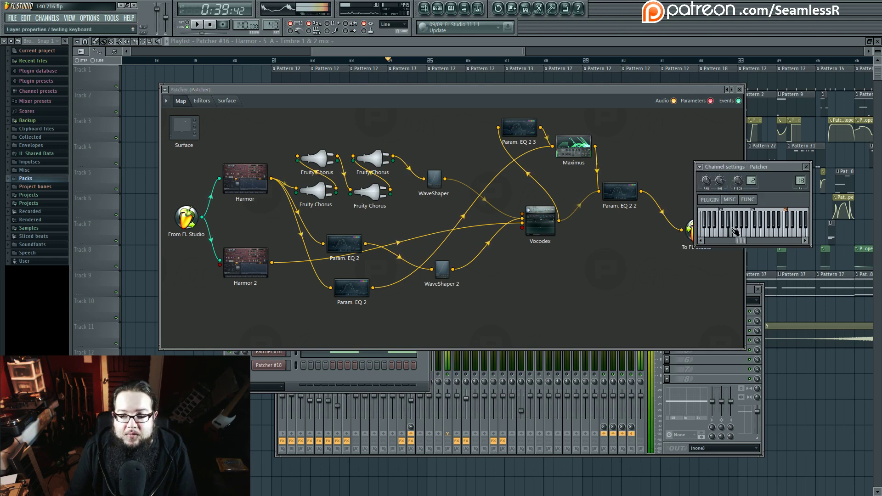
{"action": "left_click", "coordinate": [699, 239]}
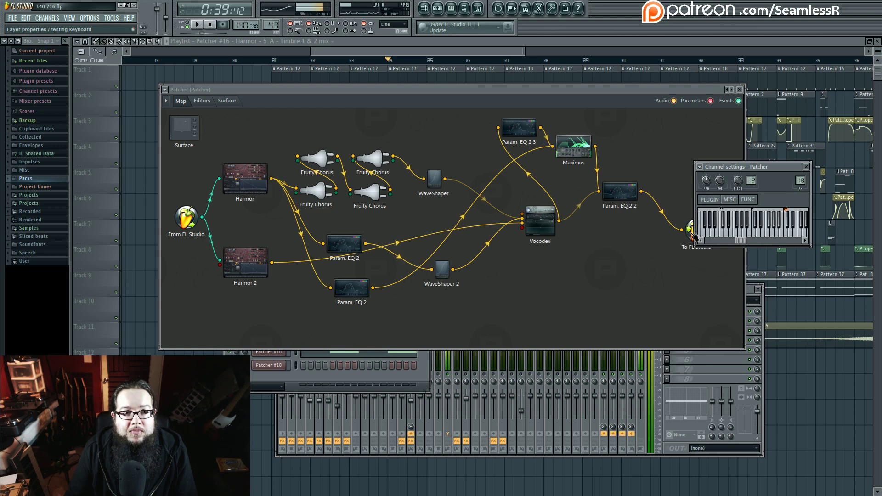
{"action": "left_click", "coordinate": [519, 312]}
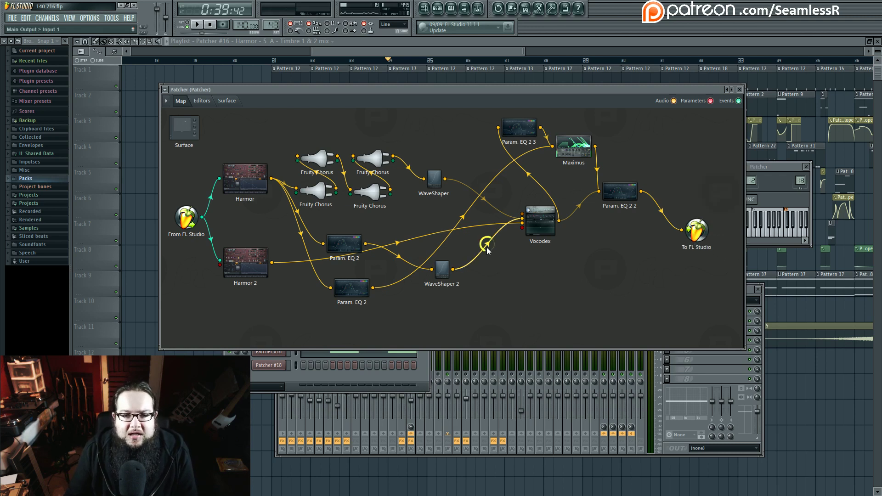
Step: Audition the two WaveShaper links into Vocodex one at a time and open the first WaveShaper's editor
{"action": "key", "text": "space"}
{"action": "key", "text": "space"}
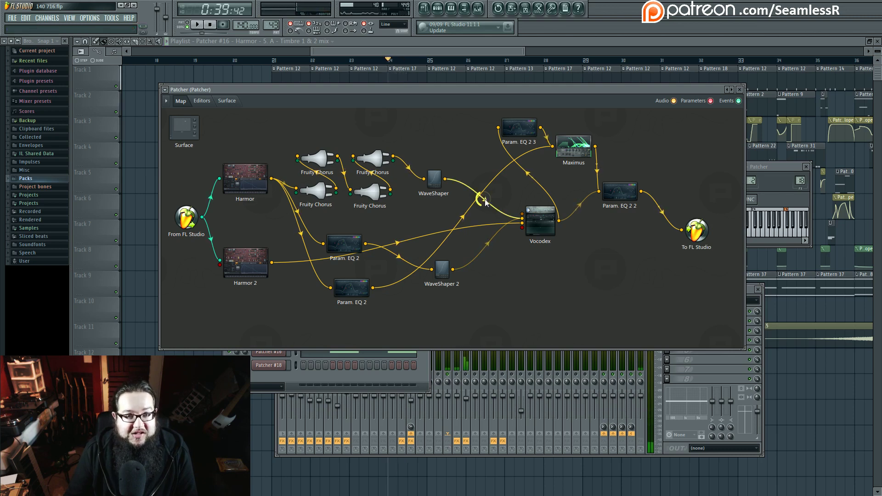
{"action": "double_click", "coordinate": [439, 177]}
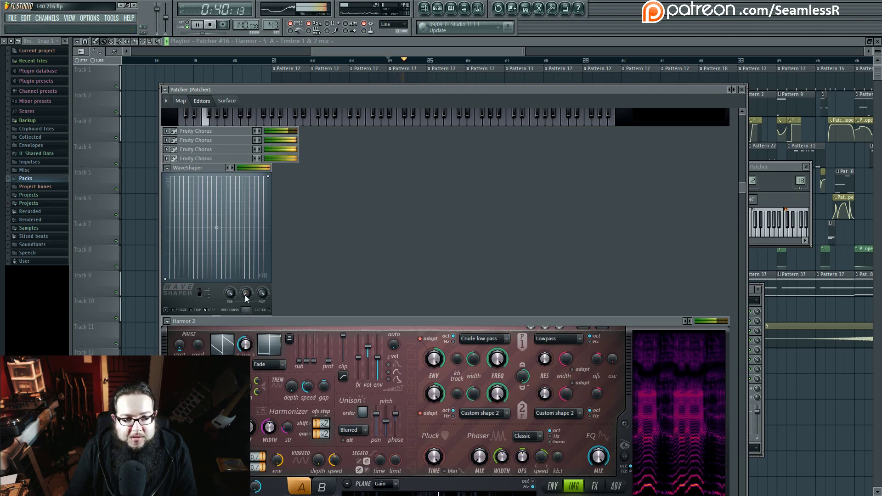
Step: Expand all four Fruity Chorus editors, examine their settings, and shift the Patcher window aside
{"action": "scroll", "coordinate": [450, 272], "scroll_direction": "up", "scroll_amount": 4}
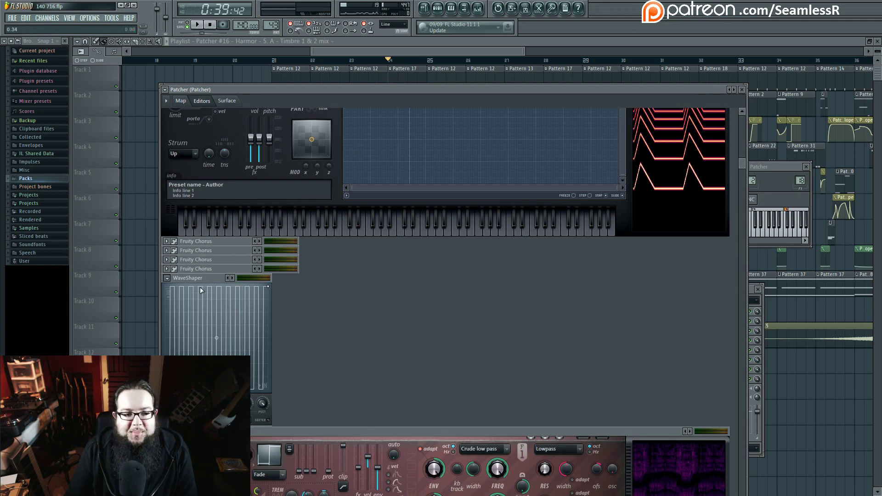
{"action": "left_click", "coordinate": [166, 269]}
{"action": "left_click", "coordinate": [167, 259]}
{"action": "left_click", "coordinate": [167, 250]}
{"action": "left_click", "coordinate": [167, 241]}
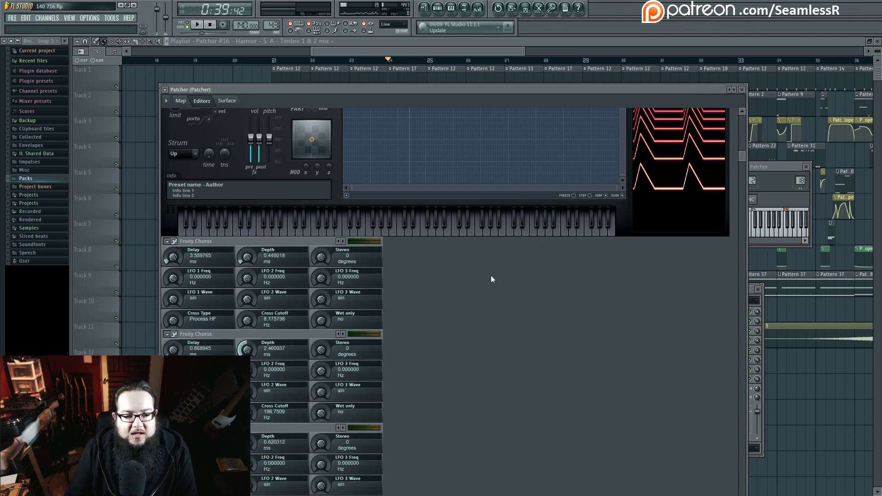
{"action": "scroll", "coordinate": [491, 275], "scroll_direction": "down", "scroll_amount": 6}
{"action": "scroll", "coordinate": [490, 276], "scroll_direction": "up", "scroll_amount": 1}
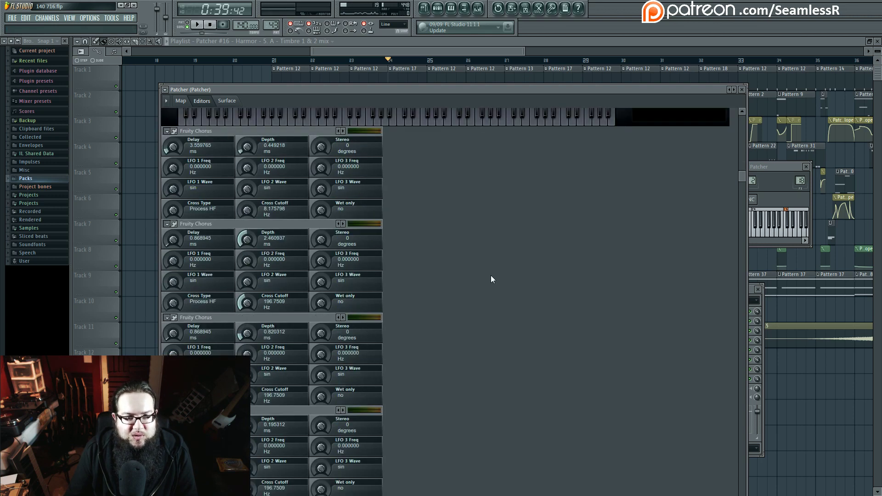
{"action": "scroll", "coordinate": [742, 179], "scroll_direction": "down", "scroll_amount": 1}
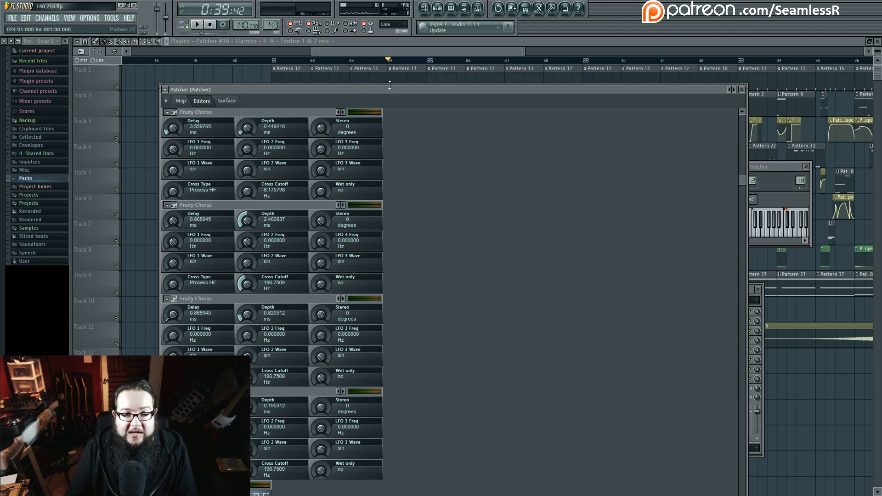
{"action": "left_click_drag", "start_coordinate": [390, 87], "coordinate": [497, 76]}
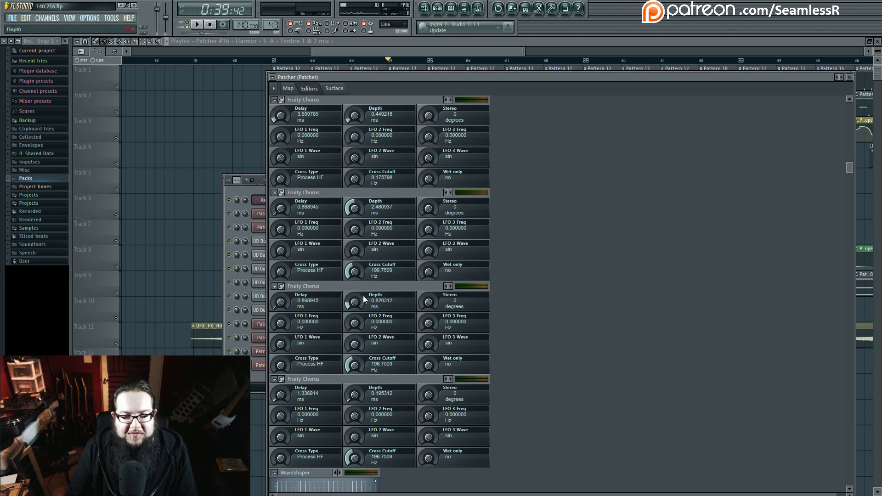
Step: Try a Cross Cutoff of about 262 Hz on the first Fruity Chorus and restore its original setting
{"action": "left_click", "coordinate": [290, 89]}
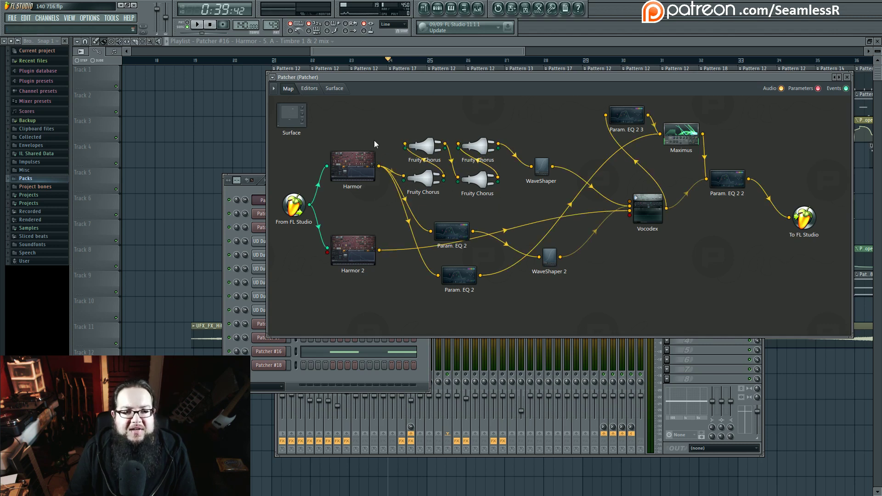
{"action": "left_click", "coordinate": [310, 88]}
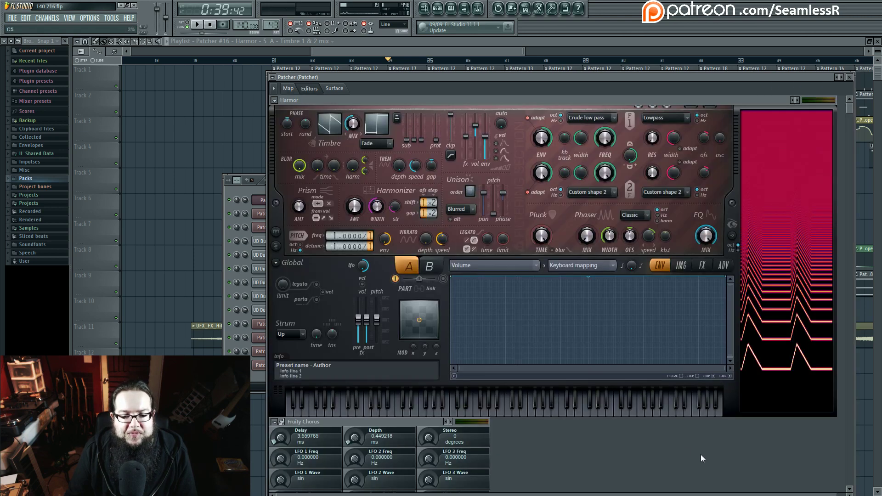
{"action": "scroll", "coordinate": [678, 447], "scroll_direction": "down", "scroll_amount": 8}
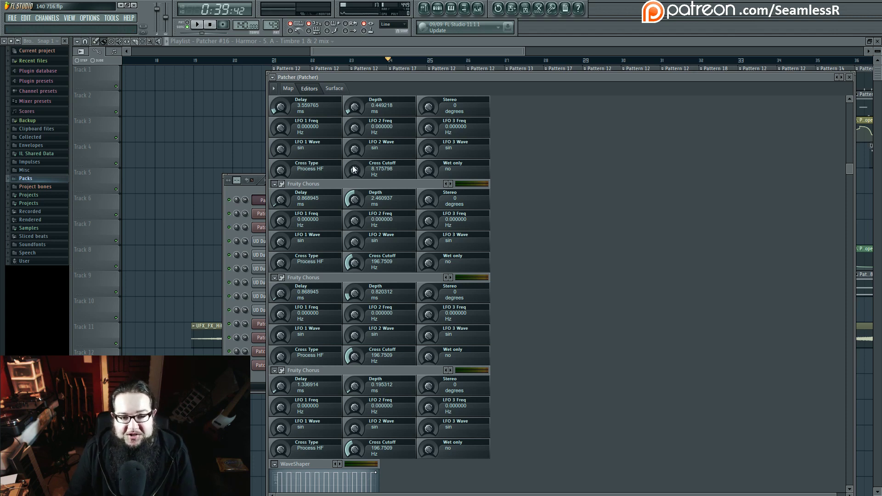
{"action": "mouse_move", "coordinate": [352, 166]}
{"action": "left_mouse_down"}
{"action": "mouse_move", "coordinate": [352, 149]}
{"action": "mouse_move", "coordinate": [354, 198]}
{"action": "mouse_move", "coordinate": [352, 161]}
{"action": "mouse_move", "coordinate": [352, 173]}
{"action": "left_mouse_up"}
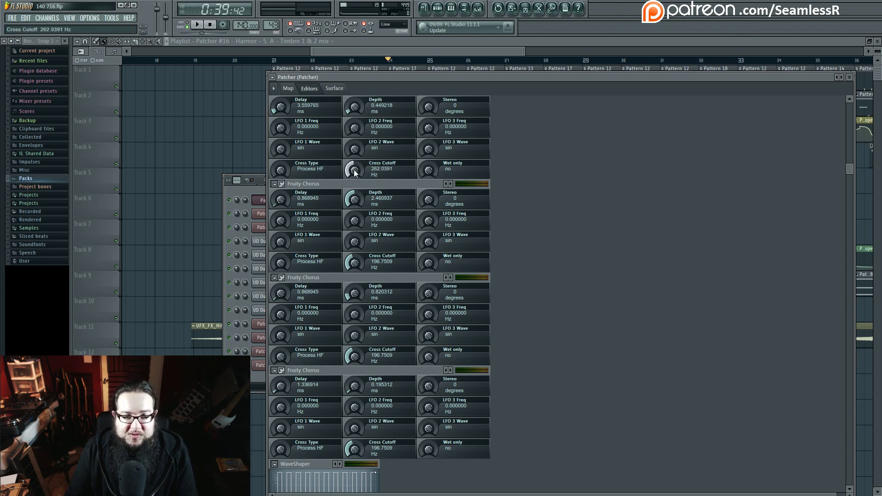
{"action": "left_click_drag", "start_coordinate": [354, 173], "coordinate": [532, 189]}
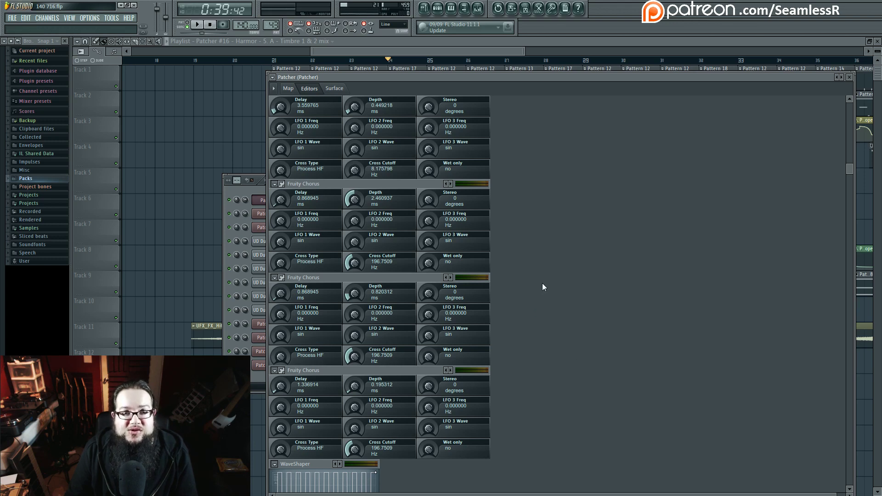
Step: Nudge the WaveShaper node slightly left in the map and play the track with WaveShaper 2's link to Vocodex active
{"action": "left_click", "coordinate": [288, 88]}
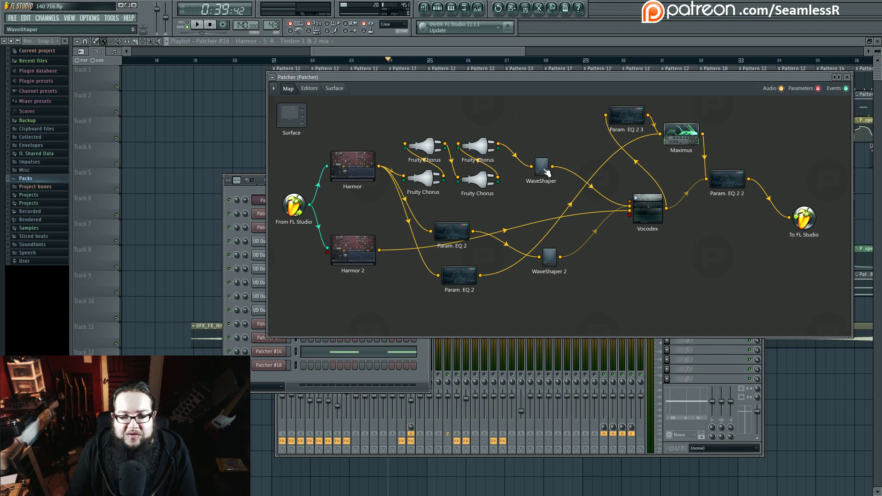
{"action": "left_click_drag", "start_coordinate": [541, 171], "coordinate": [538, 171]}
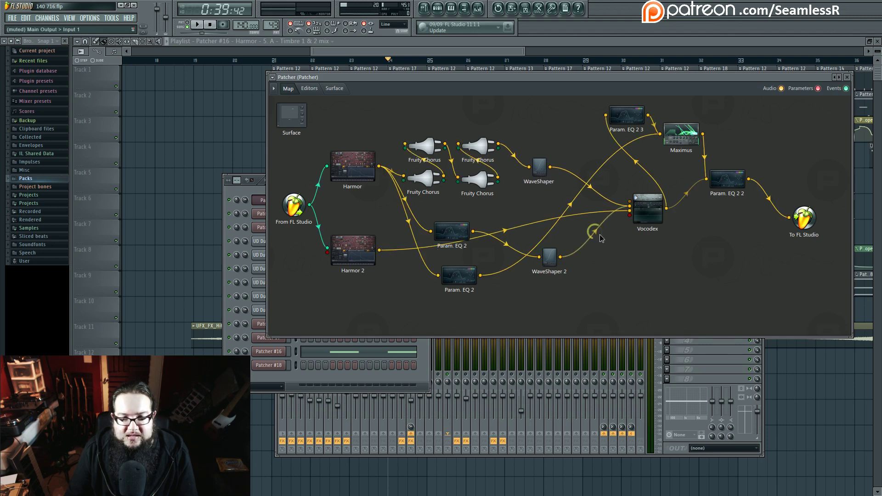
{"action": "key", "text": "space"}
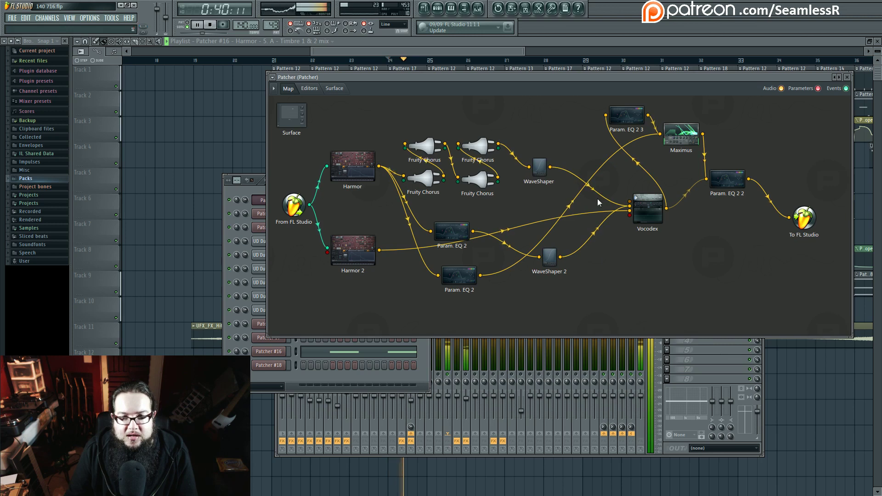
Step: Stop playback, open the Vocodex editor from the map and pull the carrier pass-through level all the way down
{"action": "key", "text": "space"}
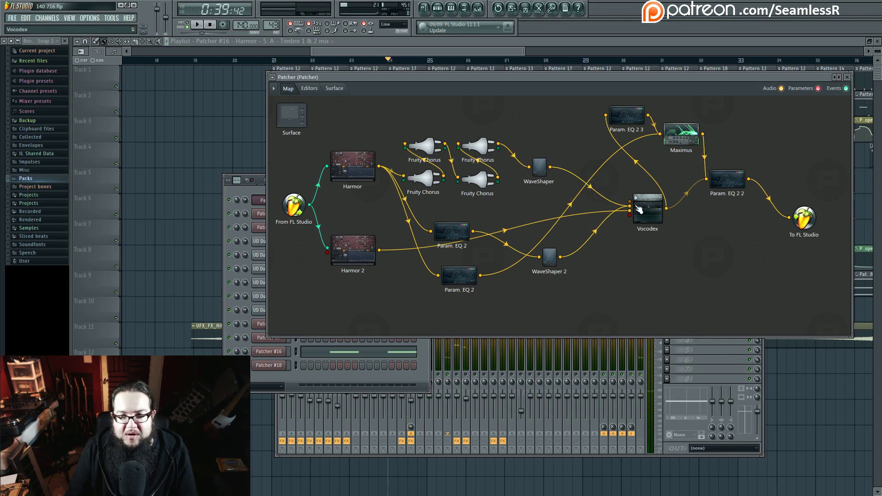
{"action": "double_click", "coordinate": [643, 209]}
{"action": "left_click_drag", "start_coordinate": [355, 135], "coordinate": [355, 157]}
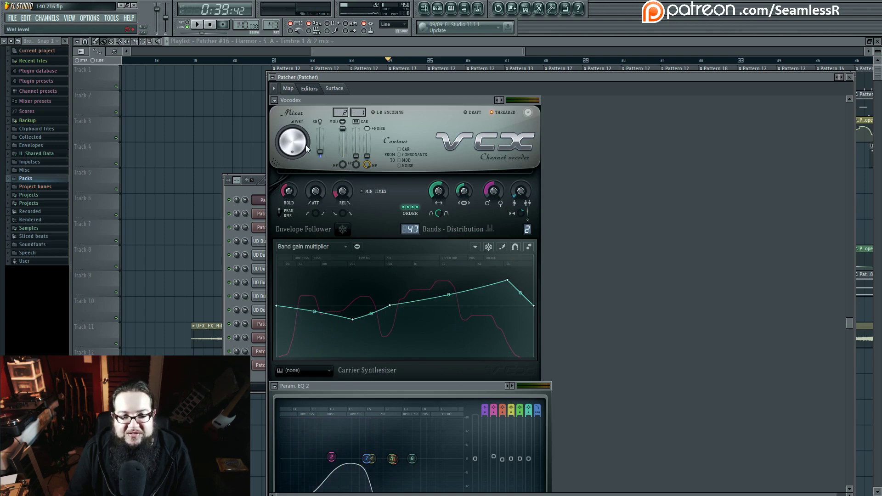
Step: Play the track from bar 21, jump ahead to bar 26 and late bar 27, and stop playback
{"action": "left_click", "coordinate": [354, 54]}
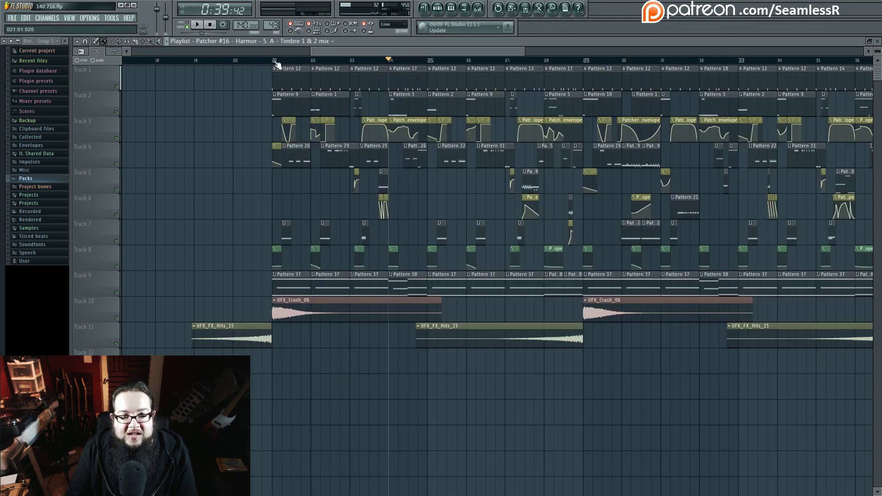
{"action": "key", "text": "space"}
{"action": "left_click", "coordinate": [473, 61]}
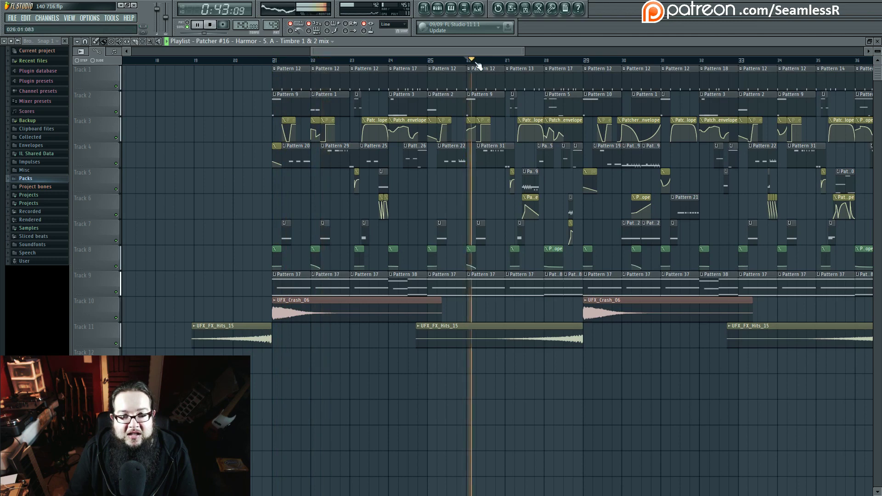
{"action": "left_click", "coordinate": [533, 61]}
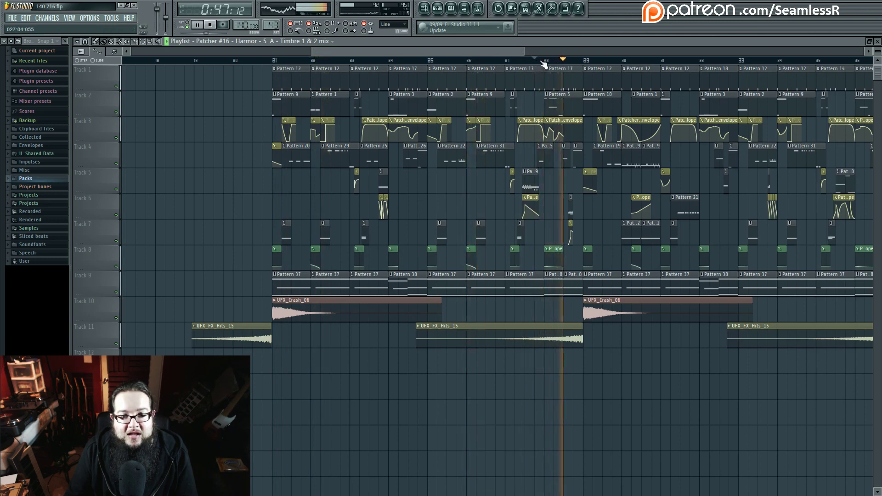
{"action": "key", "text": "space"}
Step: Reopen Vocodex in the first Patcher channel, lower its modulator pass-through level fully and bring the wet level back up
{"action": "left_click", "coordinate": [439, 11]}
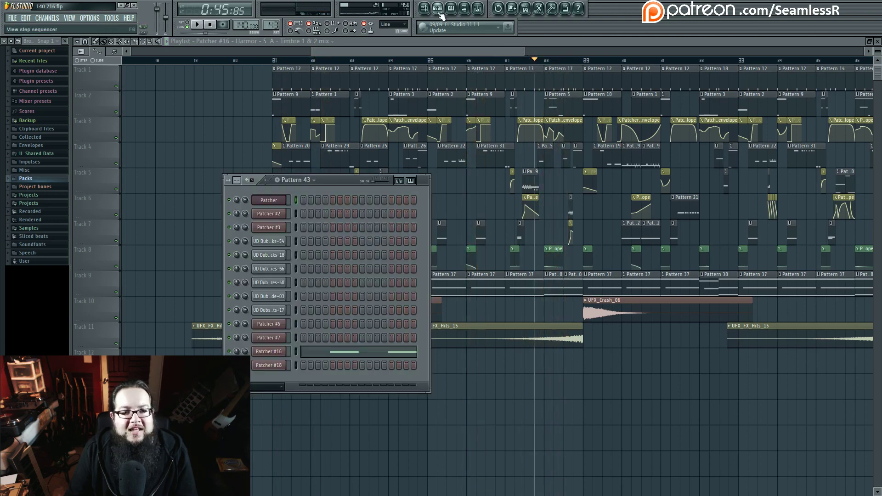
{"action": "left_click", "coordinate": [268, 200]}
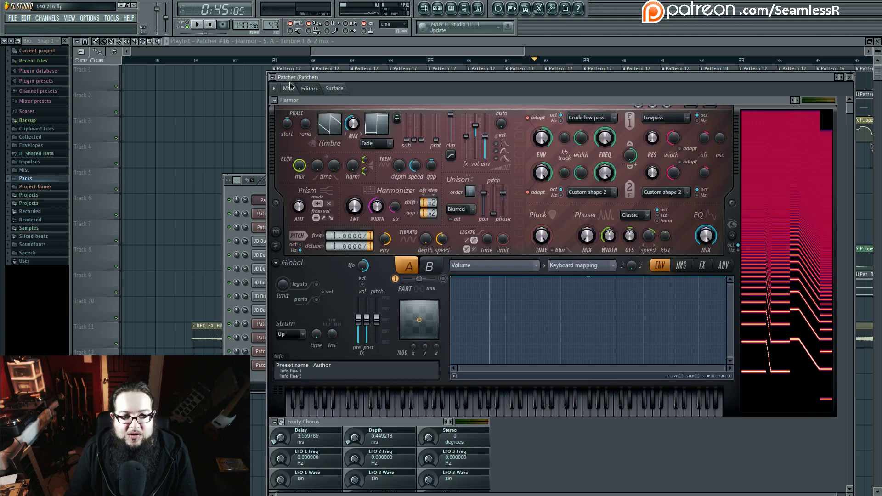
{"action": "left_click", "coordinate": [289, 87]}
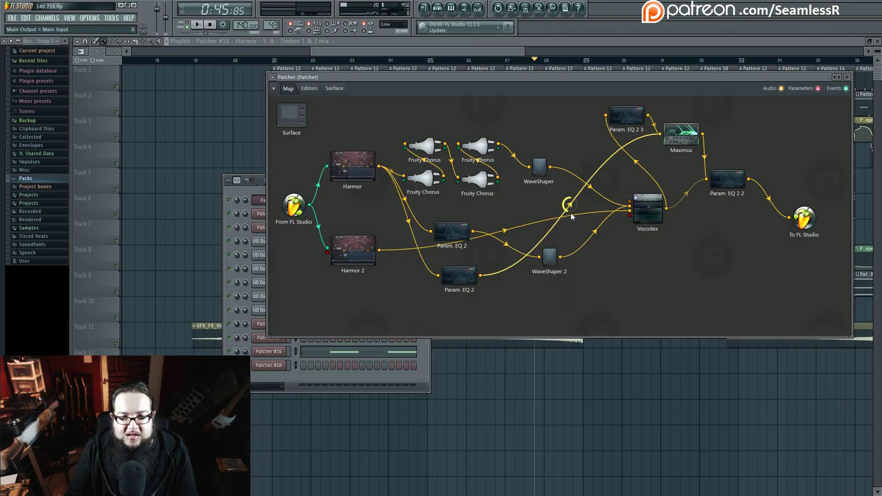
{"action": "double_click", "coordinate": [641, 209]}
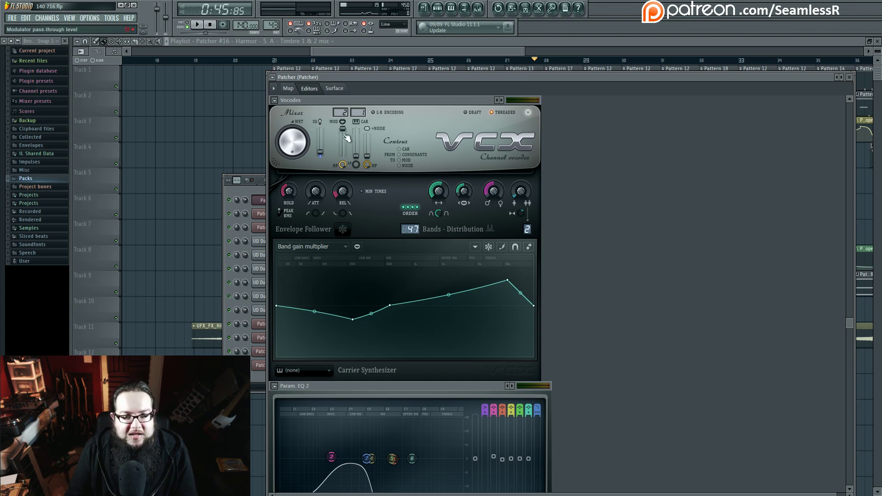
{"action": "left_click_drag", "start_coordinate": [342, 129], "coordinate": [342, 156]}
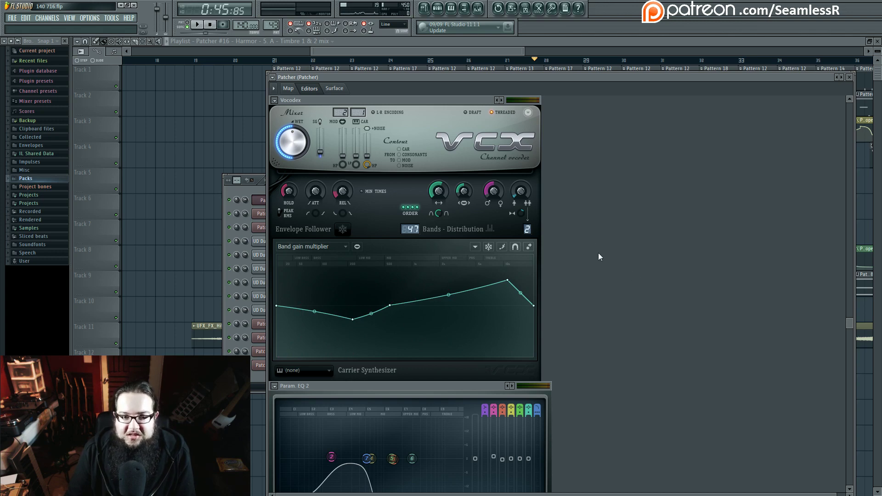
Step: Rearrange Vocodex, Param. EQ 2 3, Maximus and Param. EQ 2 2 in the map so the output chain reads clearly
{"action": "left_click", "coordinate": [288, 88]}
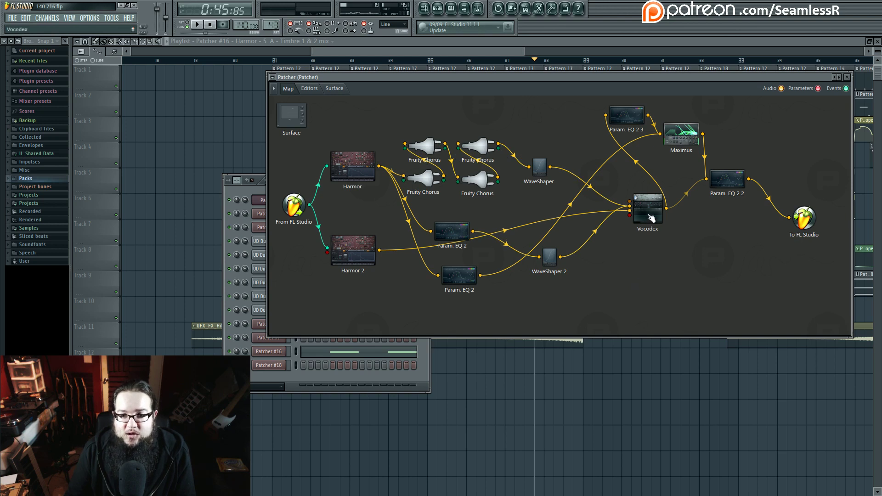
{"action": "left_click_drag", "start_coordinate": [649, 215], "coordinate": [649, 220]}
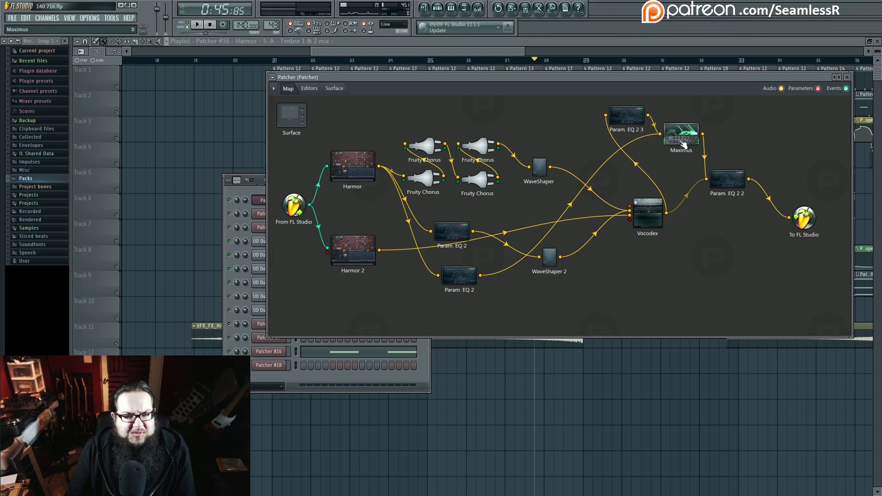
{"action": "left_click_drag", "start_coordinate": [725, 178], "coordinate": [760, 169]}
{"action": "left_click_drag", "start_coordinate": [685, 139], "coordinate": [698, 160]}
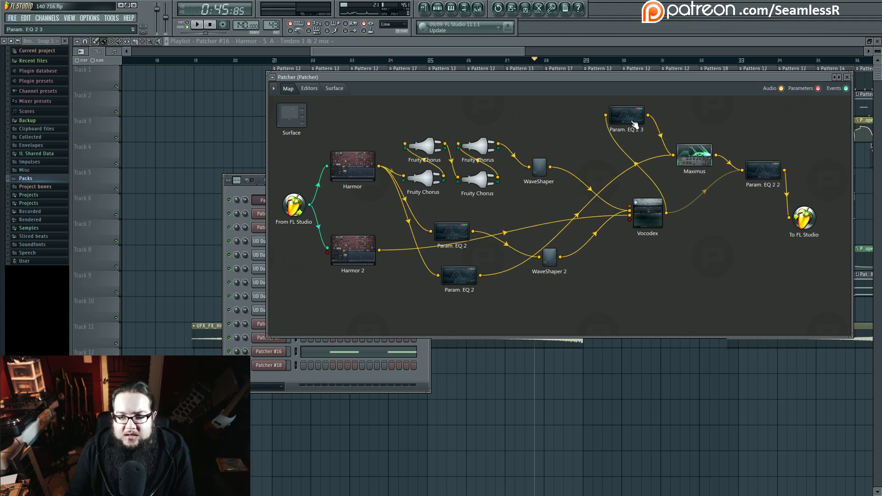
{"action": "left_click_drag", "start_coordinate": [636, 126], "coordinate": [717, 143]}
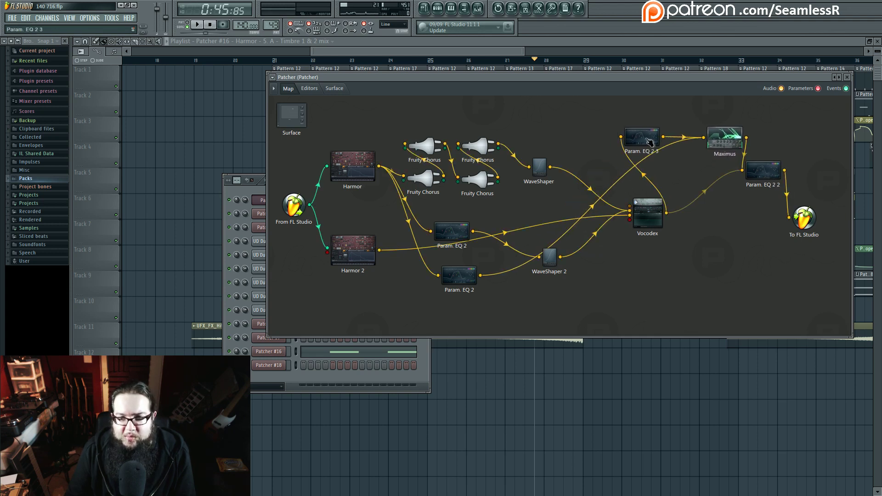
{"action": "left_click_drag", "start_coordinate": [648, 142], "coordinate": [691, 178]}
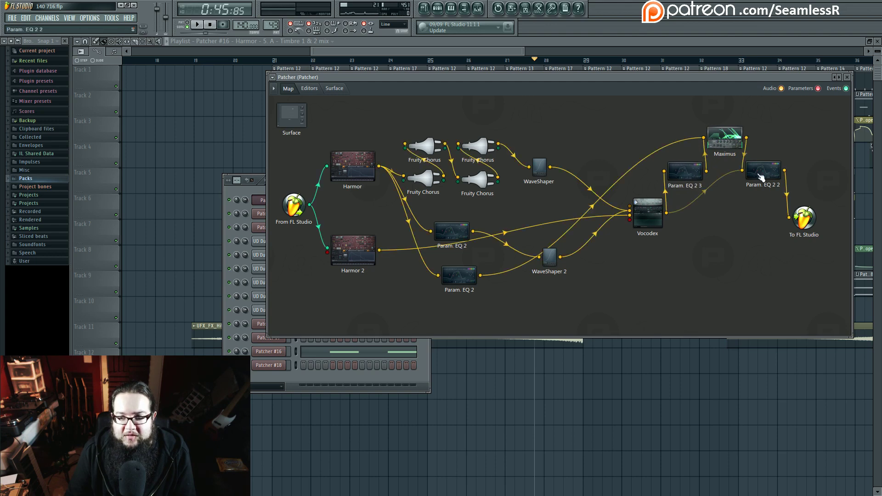
{"action": "left_click_drag", "start_coordinate": [762, 170], "coordinate": [781, 174]}
{"action": "left_click_drag", "start_coordinate": [691, 177], "coordinate": [679, 173]}
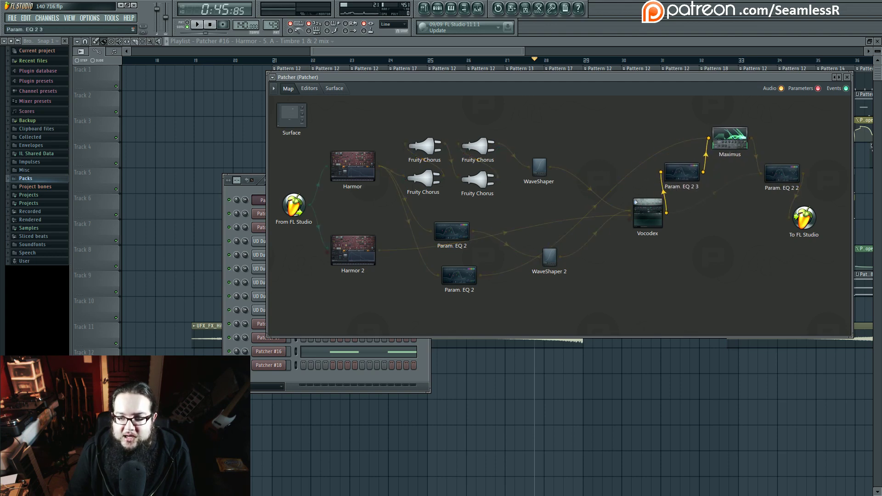
Step: Examine the low-cut curve of Param. EQ 2 3 and the band settings of Maximus in their editors
{"action": "double_click", "coordinate": [685, 166]}
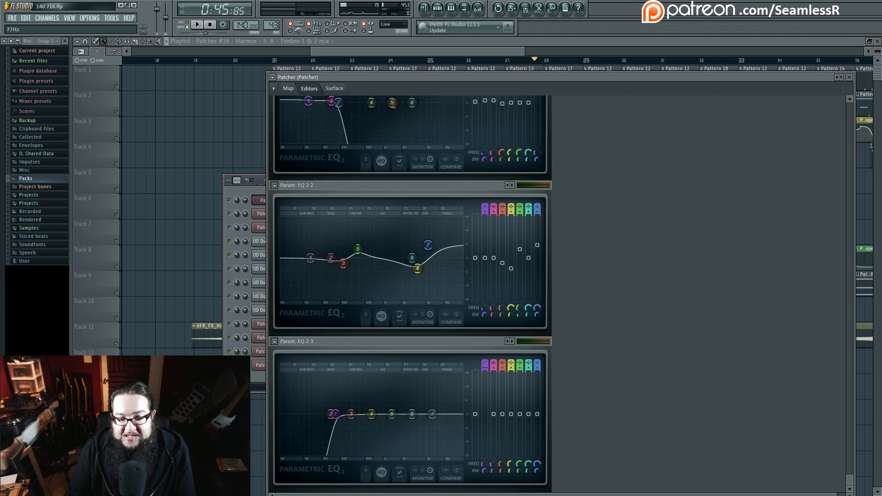
{"action": "left_click", "coordinate": [288, 89]}
{"action": "double_click", "coordinate": [730, 139]}
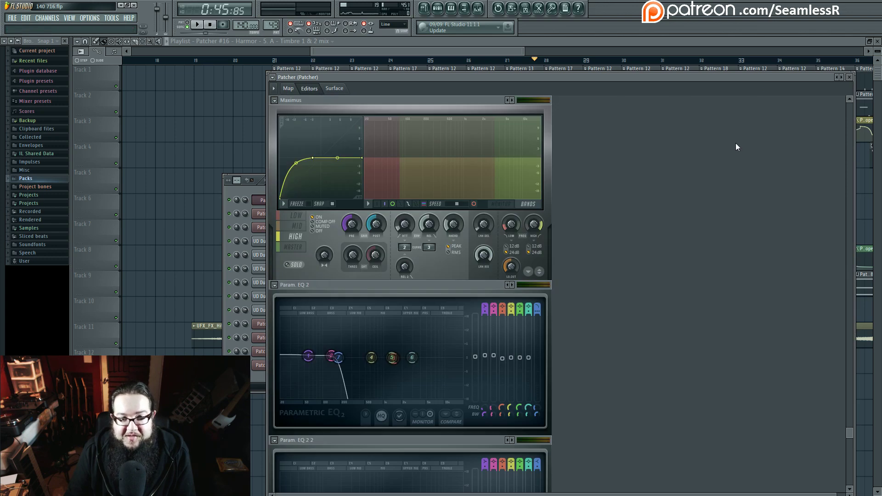
{"action": "left_click", "coordinate": [292, 247]}
{"action": "left_click", "coordinate": [517, 204]}
{"action": "left_click", "coordinate": [281, 88]}
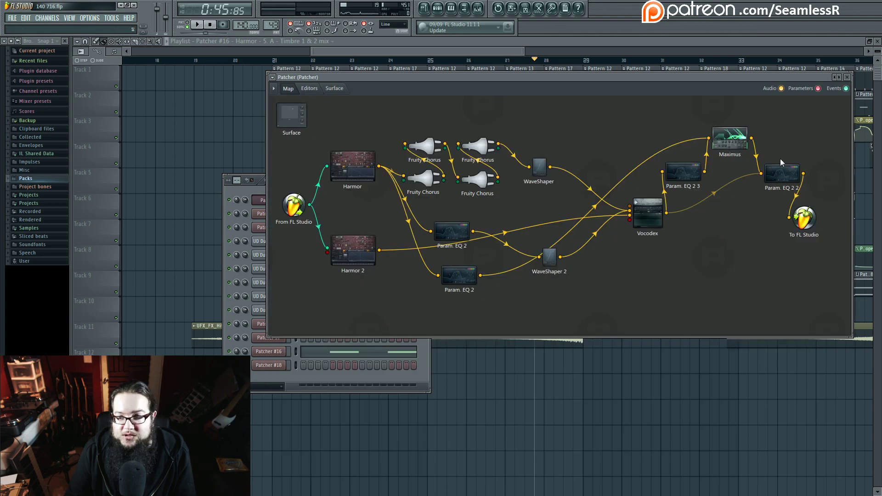
Step: Examine the final curve of Param. EQ 2 2, recheck the Vocodex editor and return to the map
{"action": "double_click", "coordinate": [780, 173]}
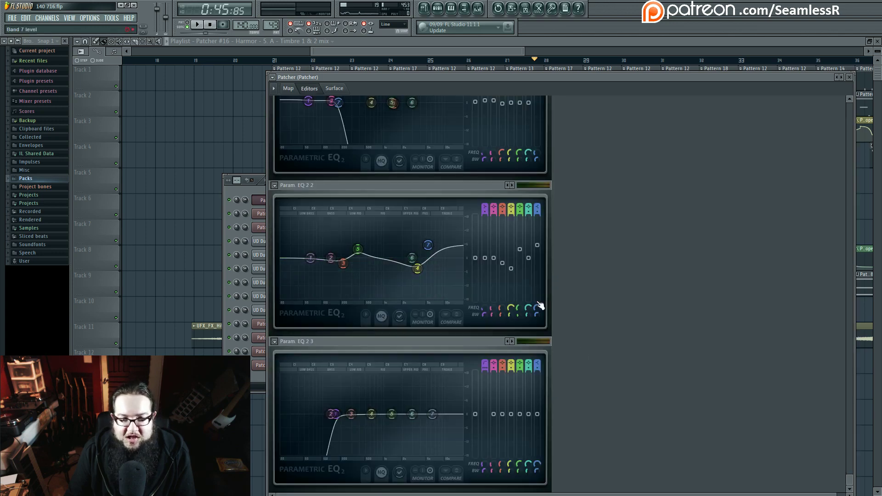
{"action": "key", "text": "space"}
{"action": "key", "text": "space"}
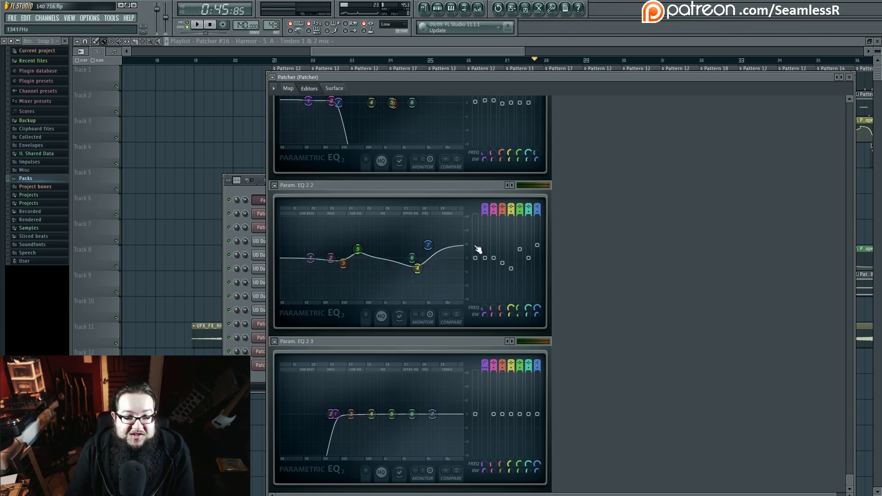
{"action": "left_click", "coordinate": [293, 90]}
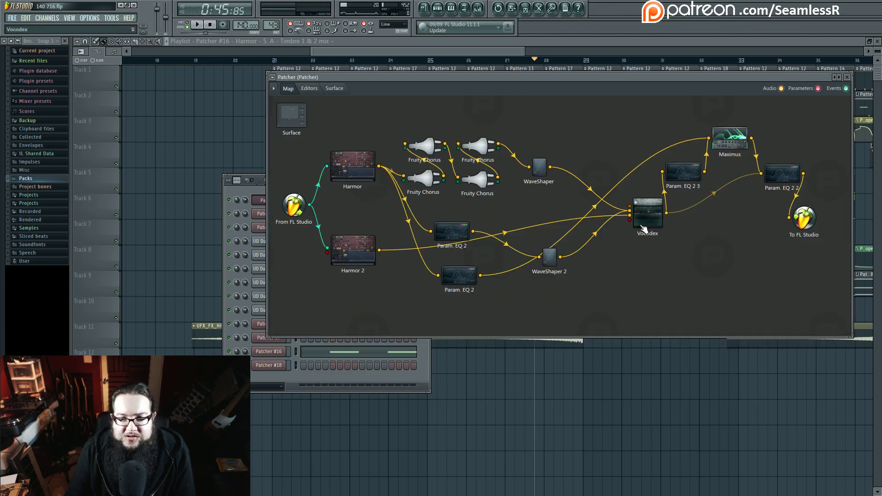
{"action": "double_click", "coordinate": [648, 215]}
{"action": "left_click", "coordinate": [288, 89]}
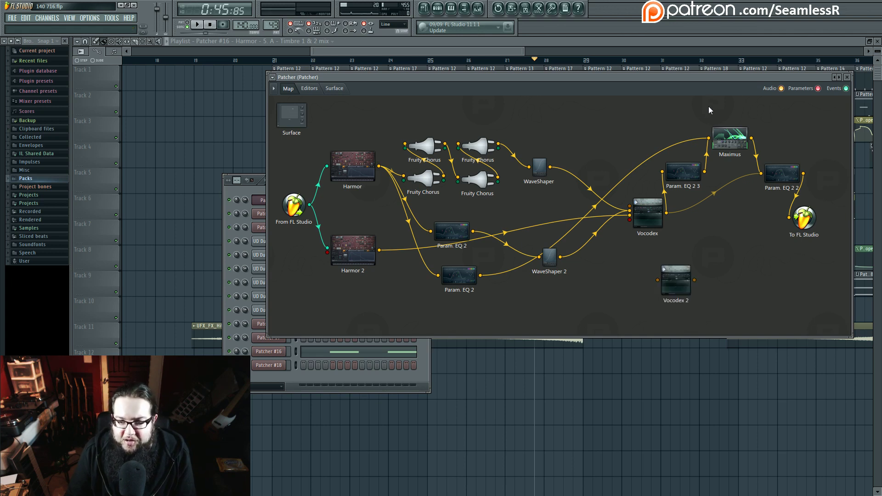
Step: Place a second Vocodex below the first and try linking both WaveShaper and WaveShaper 2 into its input
{"action": "left_click_drag", "start_coordinate": [673, 281], "coordinate": [716, 282]}
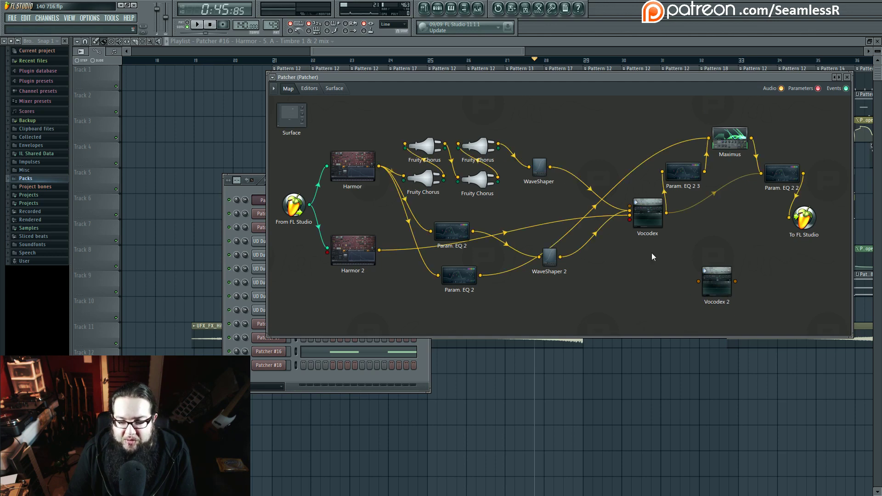
{"action": "left_click_drag", "start_coordinate": [550, 167], "coordinate": [698, 281]}
{"action": "left_click_drag", "start_coordinate": [559, 256], "coordinate": [725, 275]}
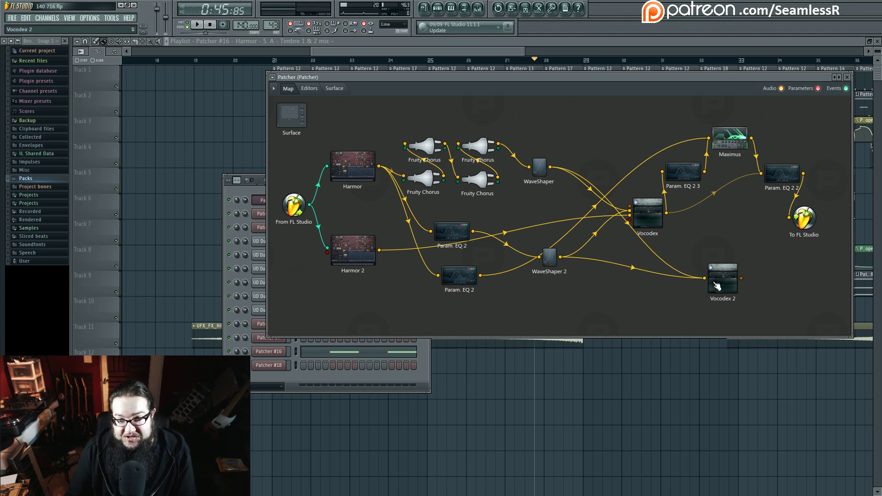
{"action": "left_click_drag", "start_coordinate": [716, 284], "coordinate": [721, 282]}
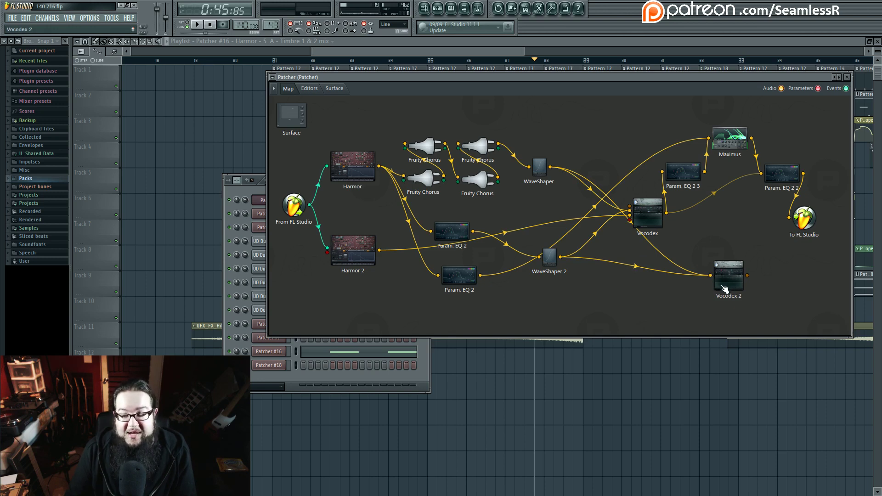
{"action": "left_click_drag", "start_coordinate": [733, 284], "coordinate": [722, 264]}
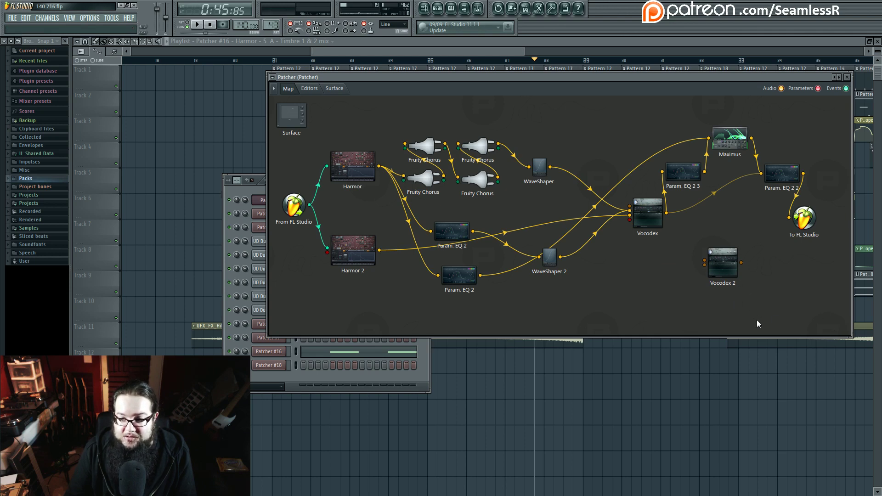
Step: Try out the modulator sidechain input number in Vocodex 2 and delete that node from the map
{"action": "double_click", "coordinate": [726, 266]}
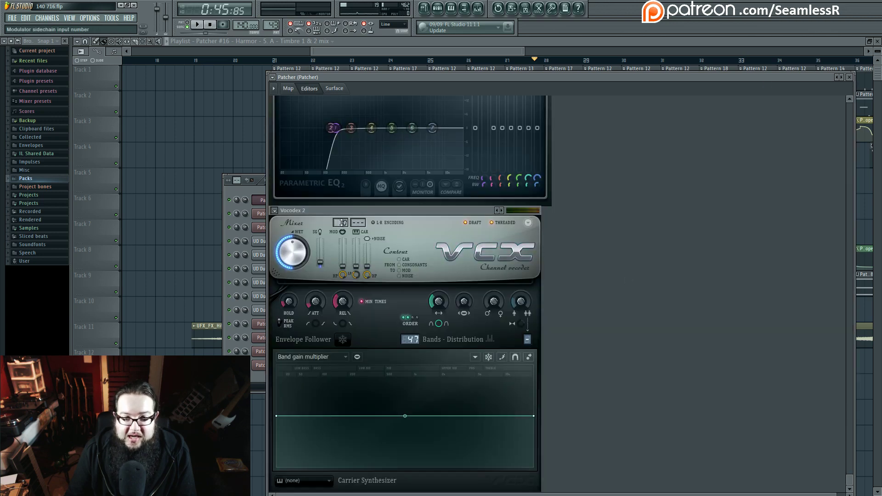
{"action": "left_click_drag", "start_coordinate": [341, 222], "coordinate": [371, 237]}
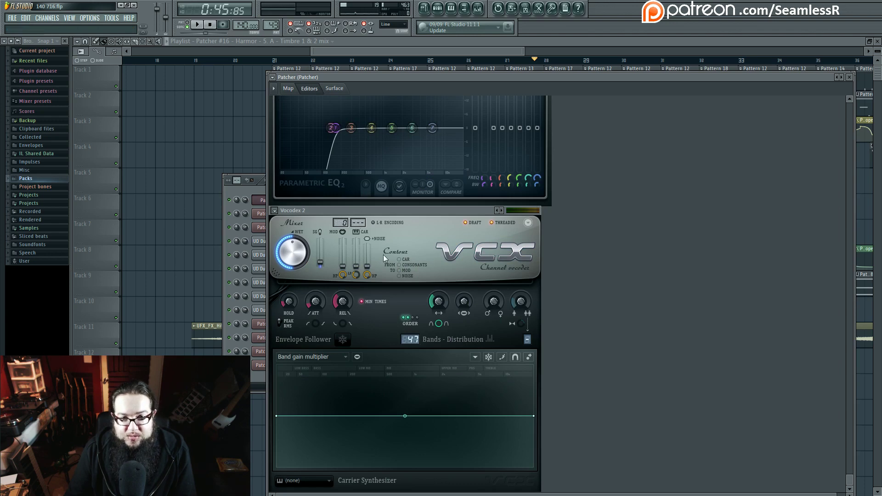
{"action": "left_click", "coordinate": [288, 88]}
{"action": "key", "text": "Delete"}
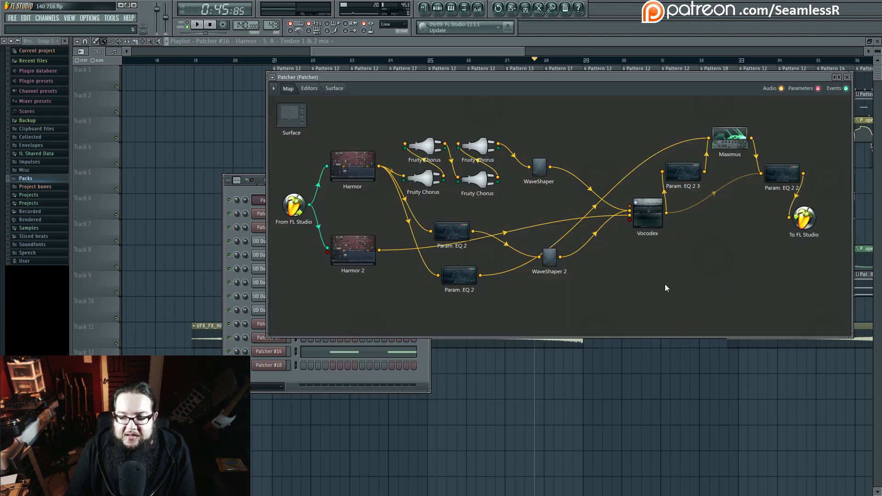
Step: Open the original Vocodex editor, examine its modulator pitch shift and briefly audition the sound
{"action": "left_click", "coordinate": [643, 219]}
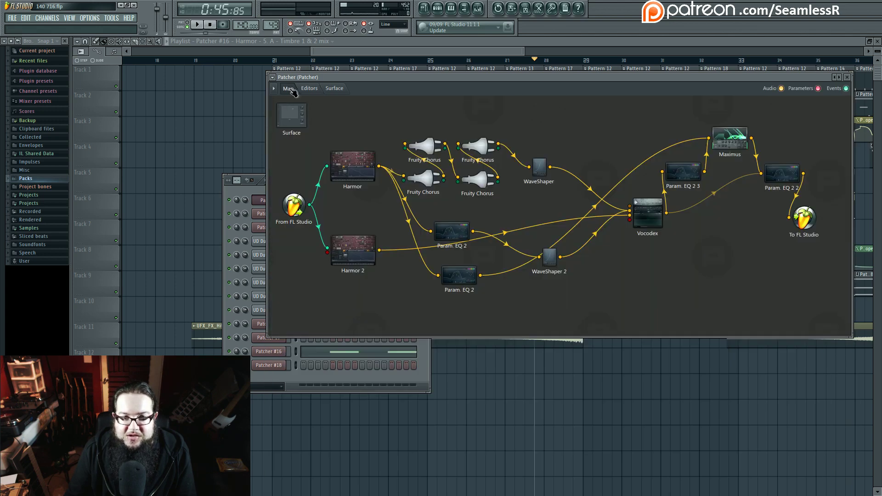
{"action": "double_click", "coordinate": [647, 215]}
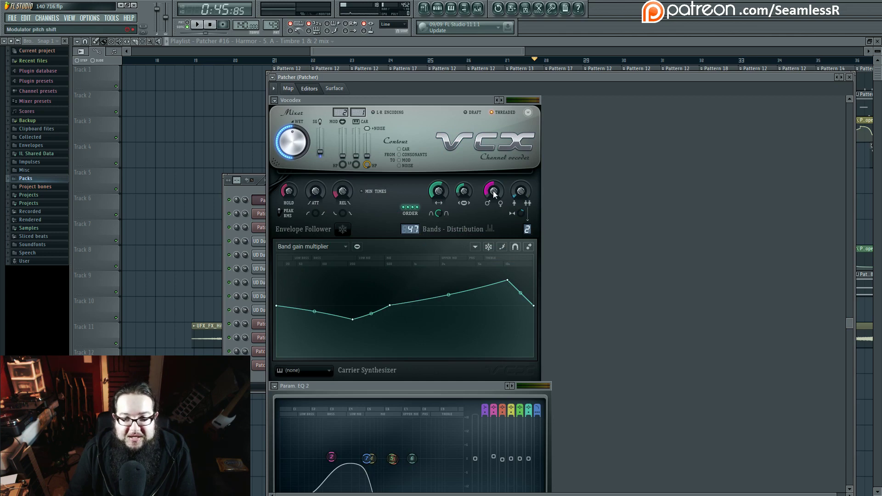
{"action": "key", "text": "space"}
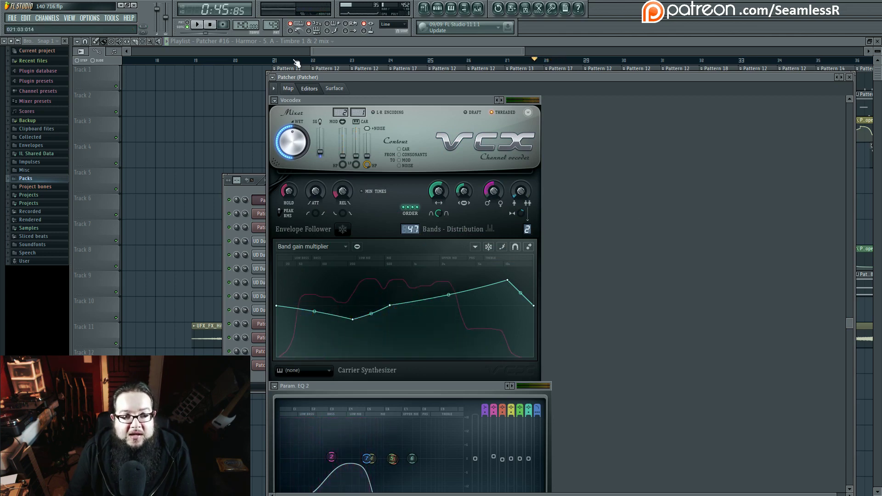
Step: Play the track from bar 21 and bring back the map of the first Patcher channel
{"action": "left_click", "coordinate": [423, 8]}
{"action": "left_click", "coordinate": [438, 8]}
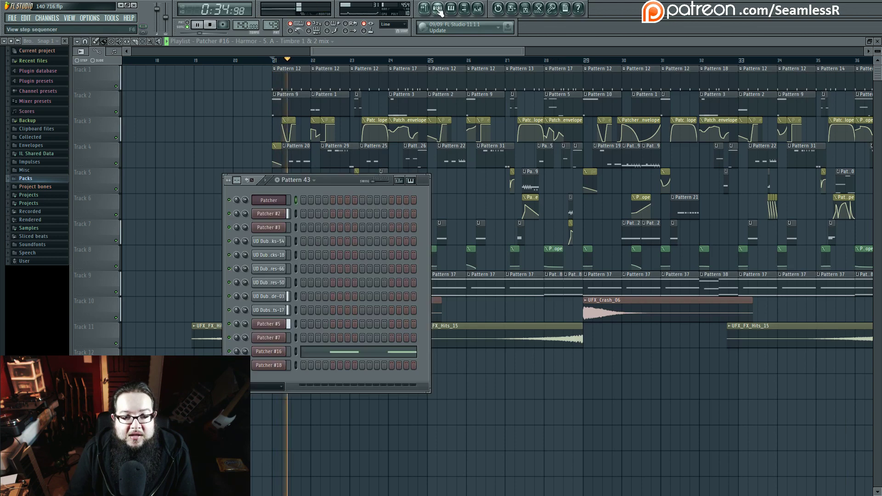
{"action": "left_click", "coordinate": [270, 201]}
{"action": "left_click", "coordinate": [288, 88]}
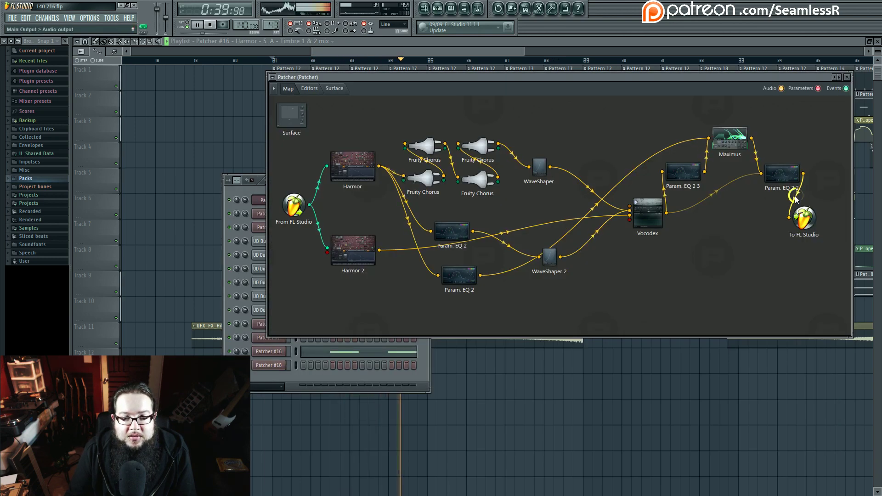
Step: Stop playback, open the Vocodex editor in the first Patcher and audition the sound against its band gain multiplier display
{"action": "left_click_drag", "start_coordinate": [294, 77], "coordinate": [253, 96]}
{"action": "key", "text": "space"}
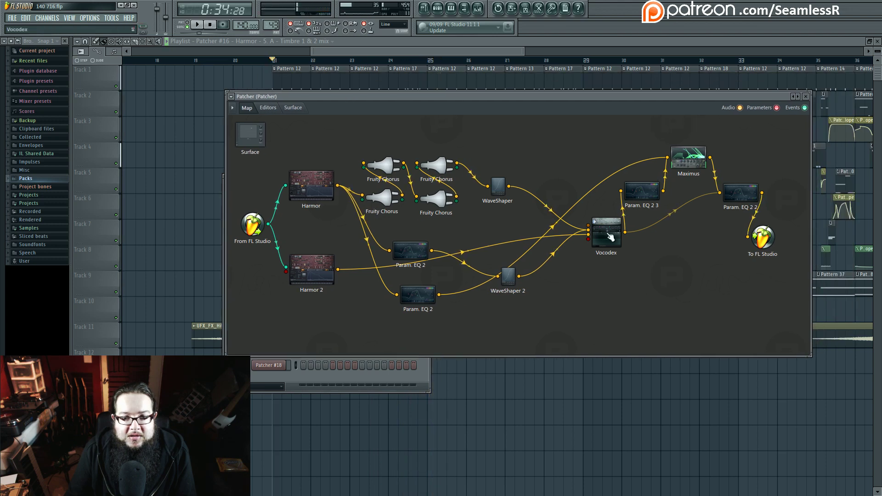
{"action": "left_click", "coordinate": [267, 108]}
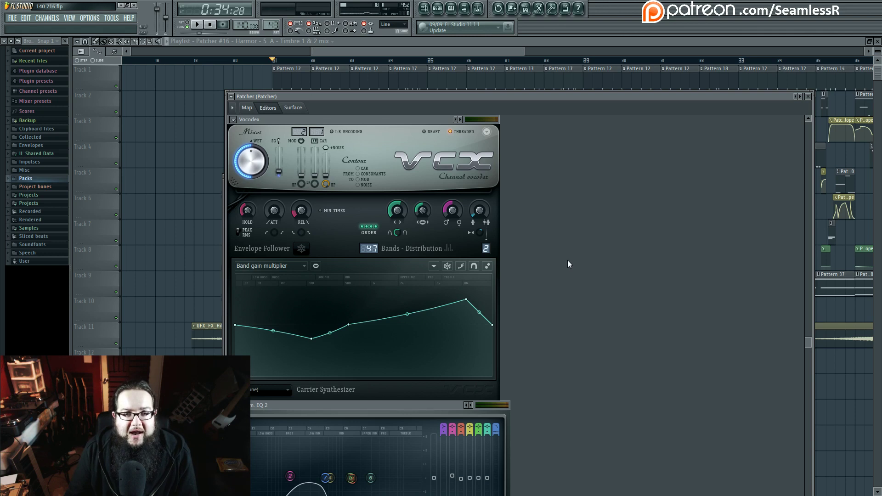
{"action": "key", "text": "space"}
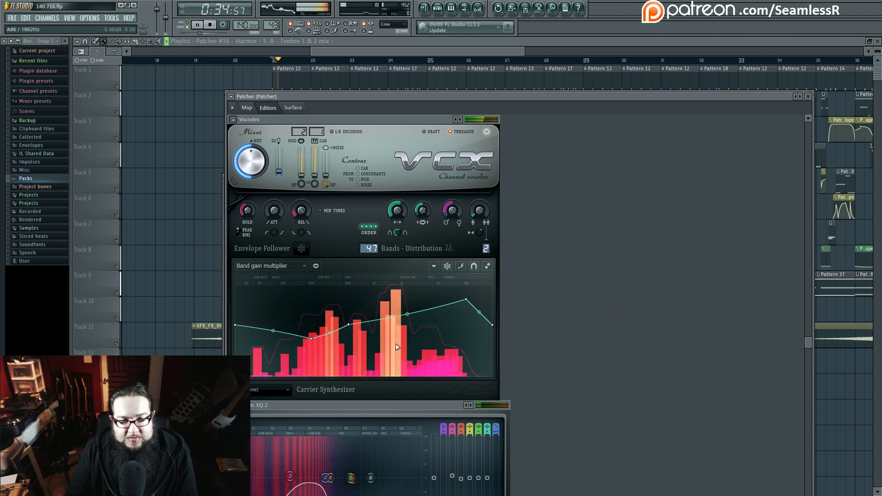
{"action": "key", "text": "space"}
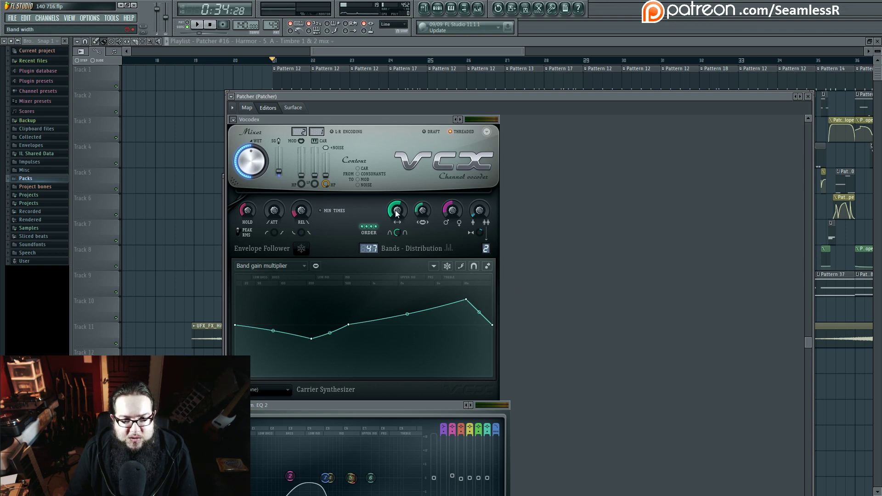
Step: Audition the Vocodex with its normal band width, compare it with a minimal band width, and restore the wide setting
{"action": "key", "text": "space"}
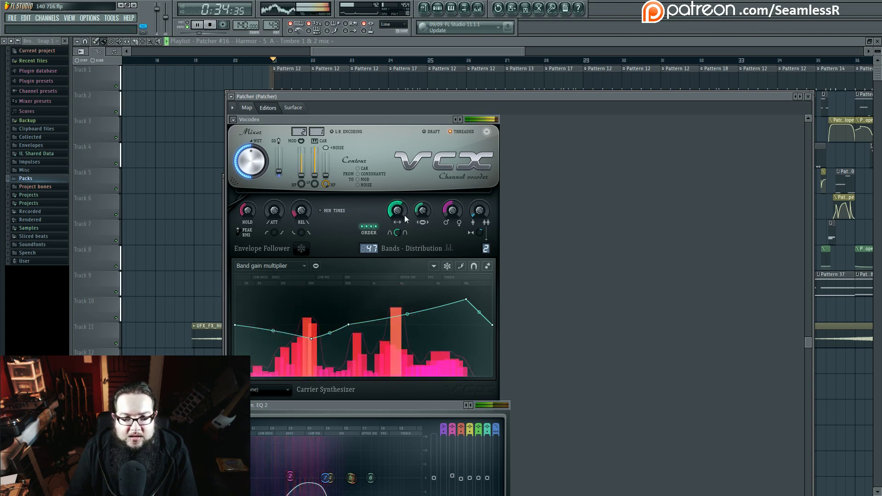
{"action": "key", "text": "space"}
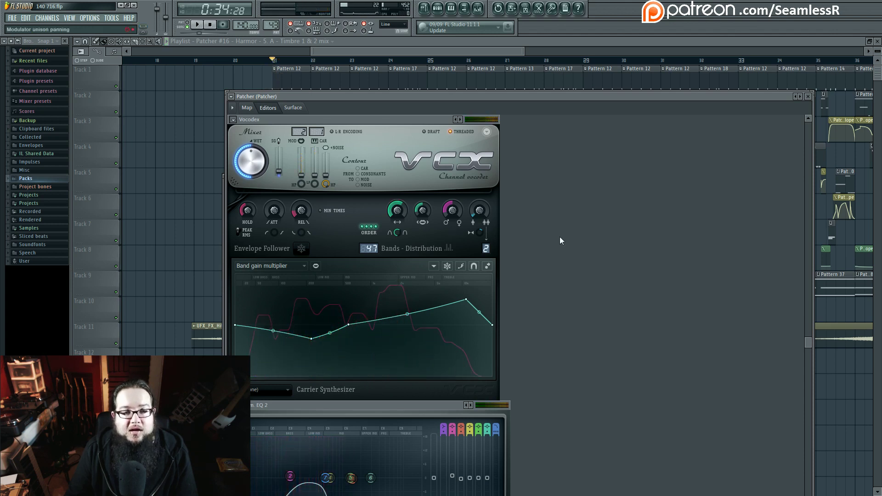
{"action": "key", "text": "space"}
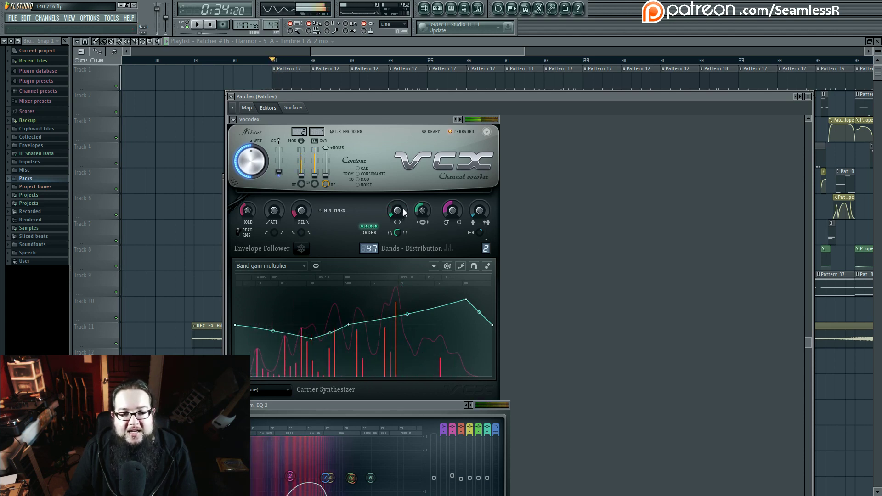
{"action": "left_click_drag", "start_coordinate": [401, 212], "coordinate": [400, 197]}
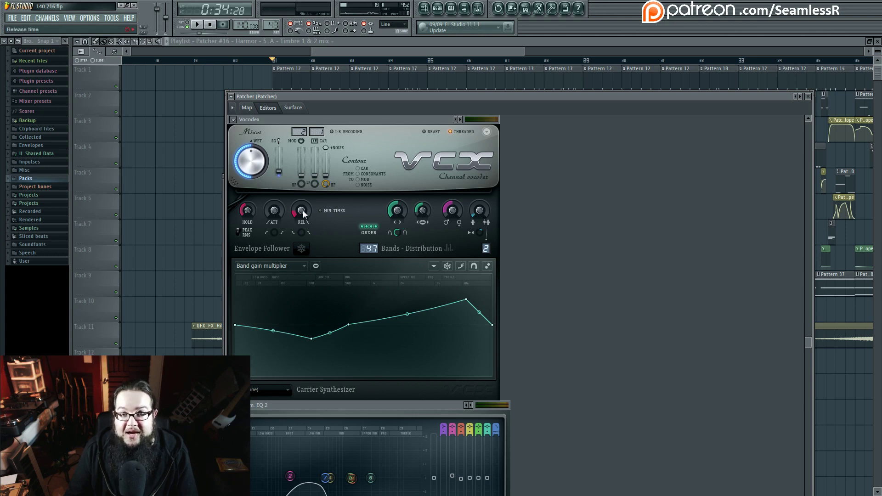
Step: Audition the Vocodex with a very long envelope follower release time and return the release to its short setting
{"action": "scroll", "coordinate": [303, 214], "scroll_direction": "up", "scroll_amount": 3}
{"action": "key", "text": "space"}
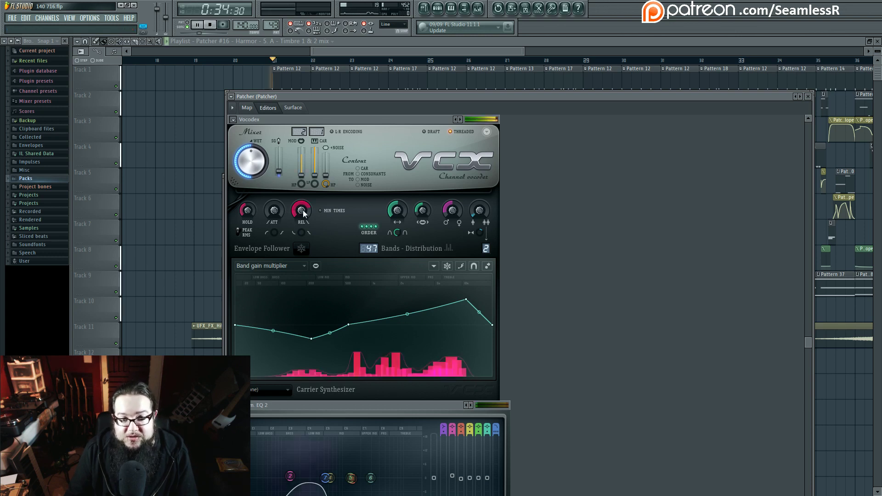
{"action": "key", "text": "space"}
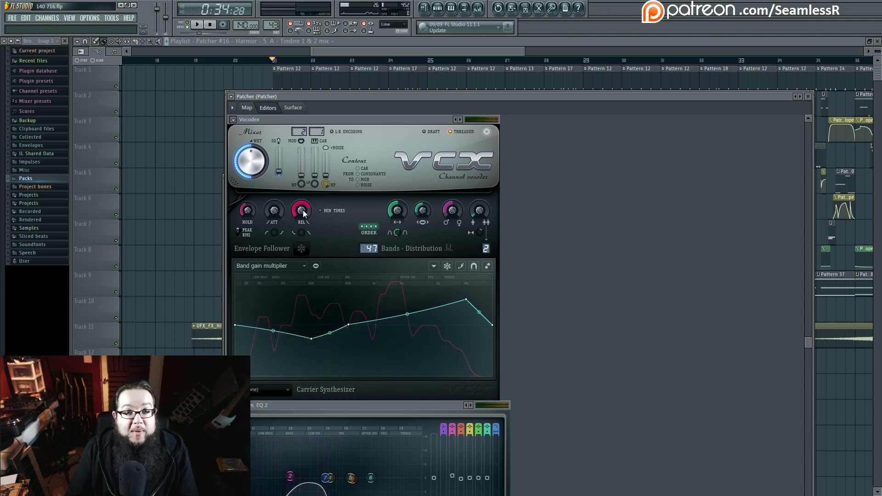
{"action": "left_click_drag", "start_coordinate": [303, 213], "coordinate": [303, 230]}
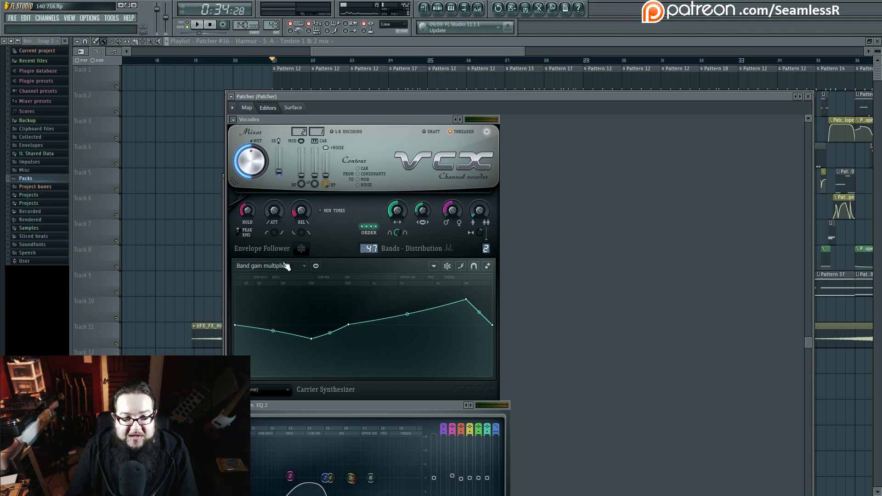
Step: Show the Vocodex band width curve, audition it, and shift its low middle point slightly toward the higher frequencies
{"action": "scroll", "coordinate": [267, 376], "scroll_direction": "down", "scroll_amount": 1}
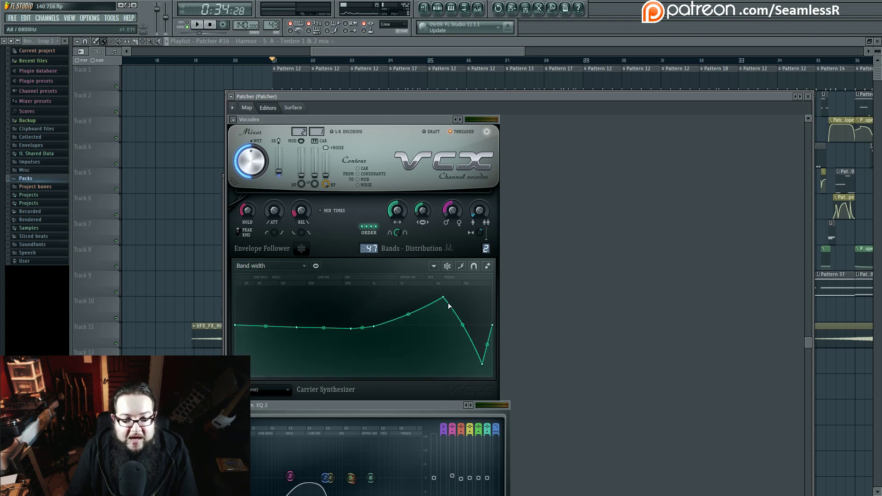
{"action": "key", "text": "space"}
{"action": "key", "text": "space"}
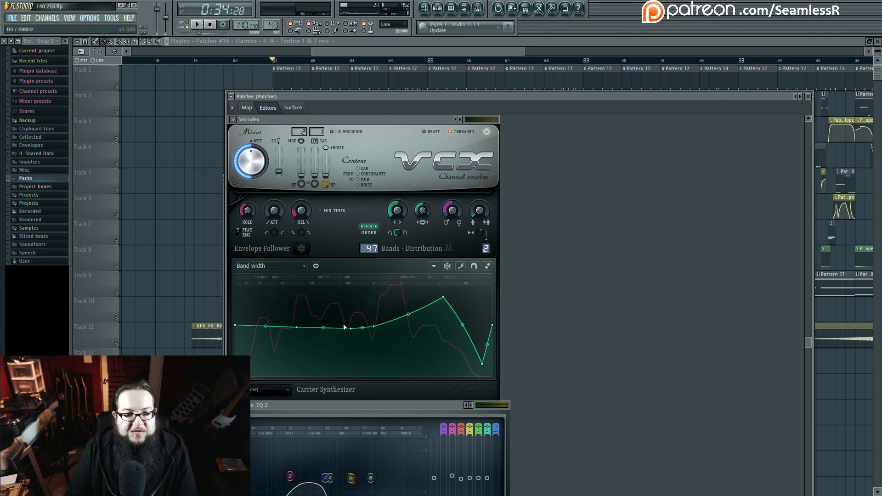
{"action": "key", "text": "space"}
{"action": "mouse_move", "coordinate": [352, 328]}
{"action": "left_mouse_down"}
{"action": "mouse_move", "coordinate": [350, 364]}
{"action": "mouse_move", "coordinate": [296, 377]}
{"action": "mouse_move", "coordinate": [361, 329]}
{"action": "left_mouse_up"}
{"action": "key", "text": "space"}
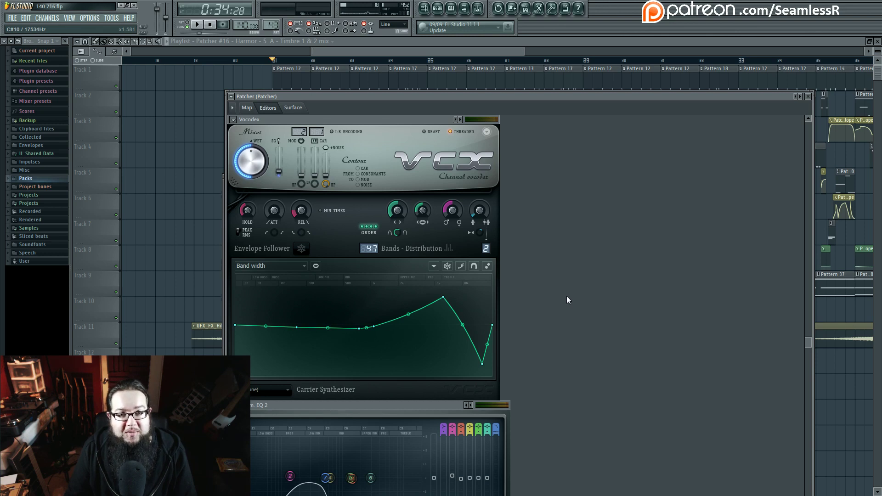
{"action": "left_click", "coordinate": [275, 390]}
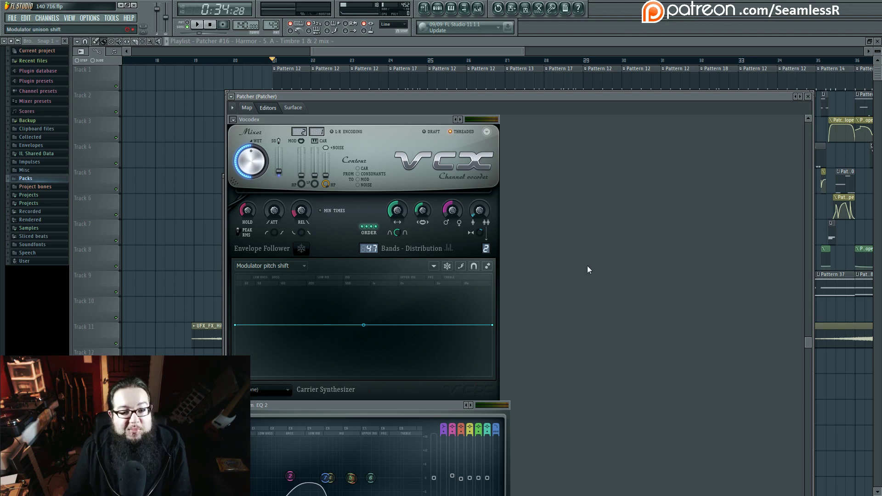
Step: Return to the Patcher map, raise Harmor 2 close beneath Harmor and place WaveShaper 2 directly beside the Param. EQ 2 feeding it
{"action": "left_click_drag", "start_coordinate": [510, 98], "coordinate": [544, 73]}
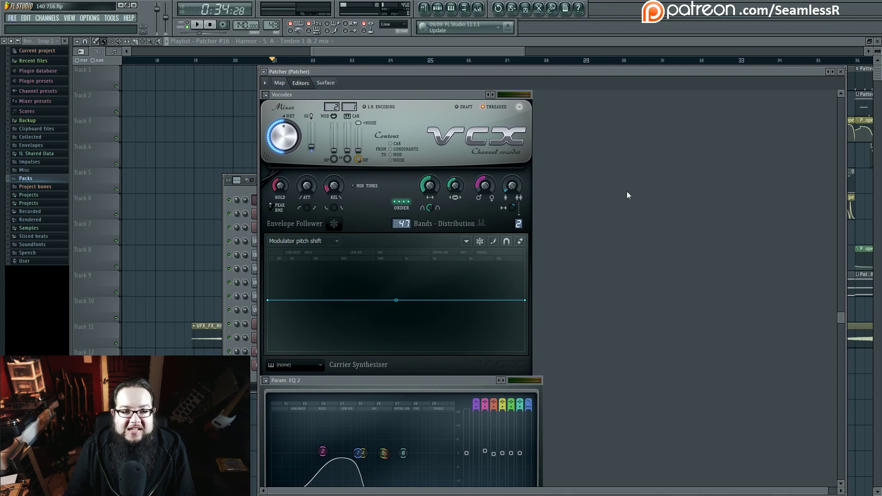
{"action": "left_click", "coordinate": [279, 83]}
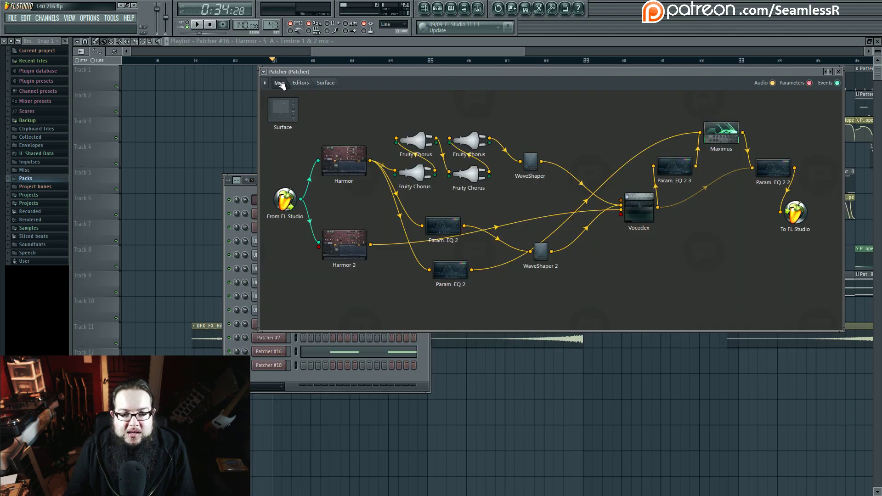
{"action": "left_click_drag", "start_coordinate": [344, 251], "coordinate": [353, 216]}
{"action": "left_click", "coordinate": [546, 255]}
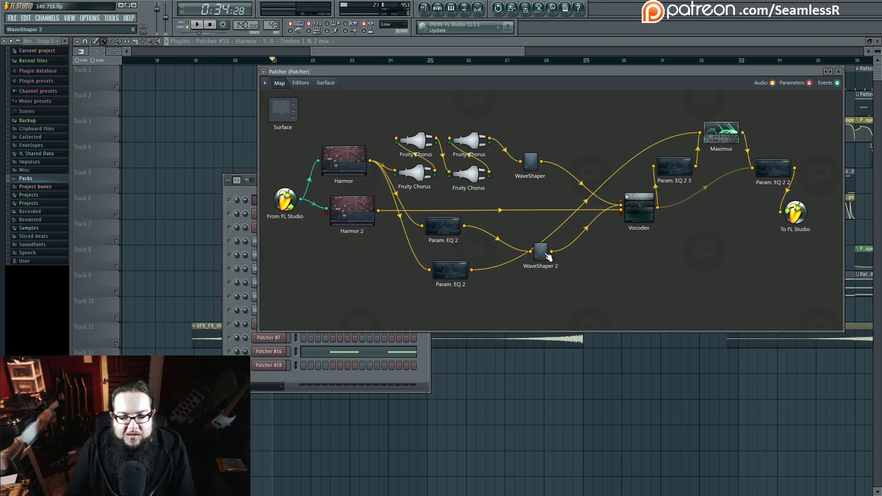
{"action": "mouse_move", "coordinate": [548, 256]}
{"action": "left_mouse_down"}
{"action": "mouse_move", "coordinate": [560, 249]}
{"action": "mouse_move", "coordinate": [553, 256]}
{"action": "left_mouse_up"}
{"action": "mouse_move", "coordinate": [449, 238]}
{"action": "left_mouse_down"}
{"action": "mouse_move", "coordinate": [452, 245]}
{"action": "mouse_move", "coordinate": [452, 238]}
{"action": "left_mouse_up"}
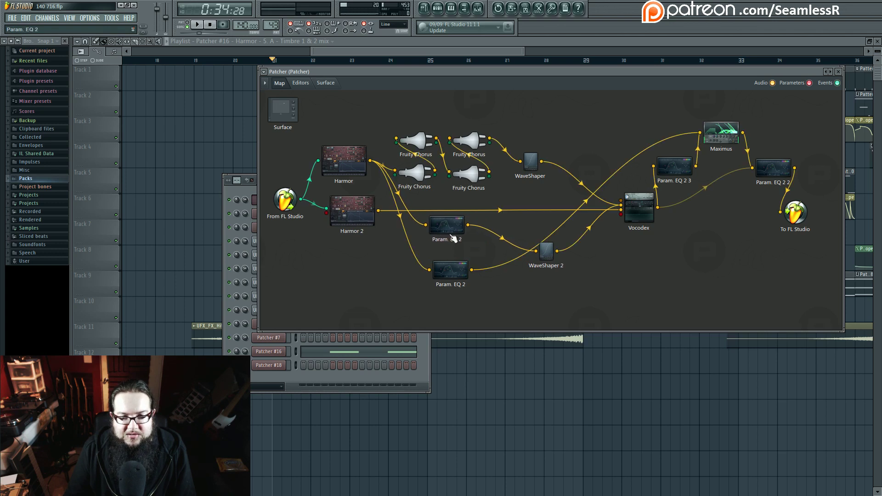
{"action": "left_click_drag", "start_coordinate": [546, 251], "coordinate": [493, 225]}
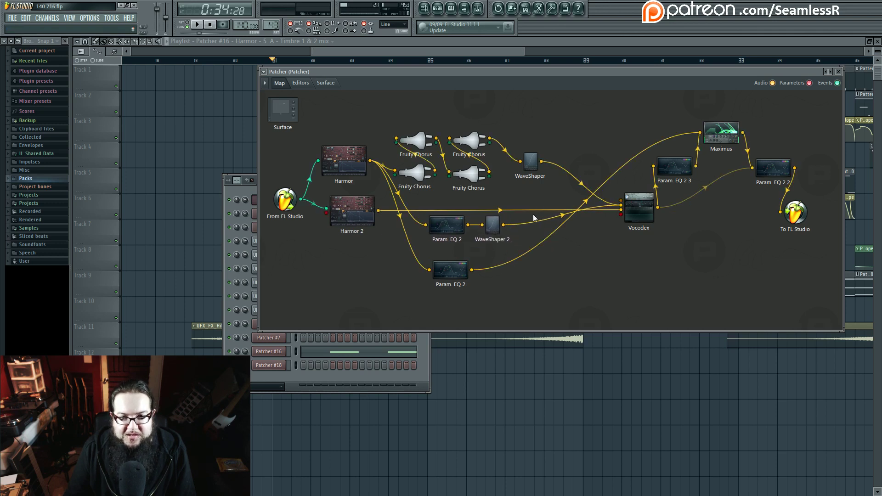
Step: Move the Maximus-bound Param. EQ 2 above the choruses and rearrange Vocodex, Param. EQ 2 3, Param. EQ 2 2 and the output around Maximus
{"action": "left_click_drag", "start_coordinate": [450, 270], "coordinate": [439, 134]}
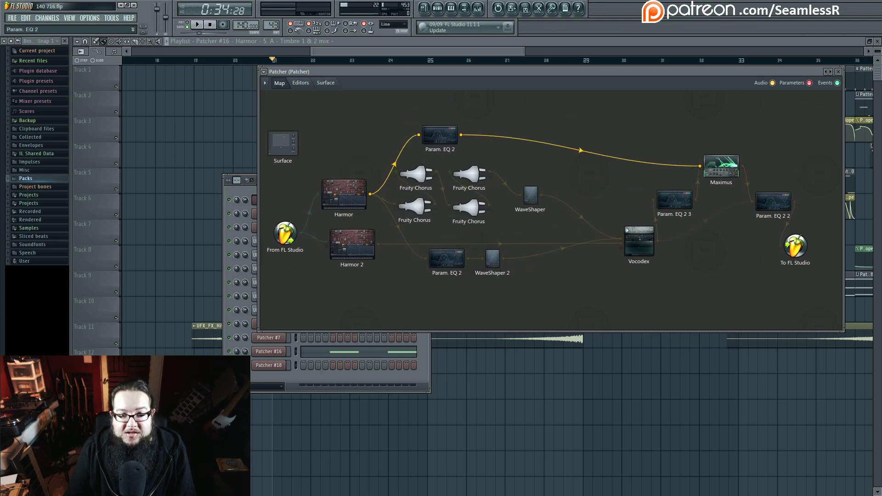
{"action": "left_click_drag", "start_coordinate": [638, 239], "coordinate": [596, 225]}
{"action": "left_click_drag", "start_coordinate": [760, 212], "coordinate": [770, 184]}
{"action": "left_click_drag", "start_coordinate": [795, 244], "coordinate": [773, 162]}
{"action": "left_click_drag", "start_coordinate": [674, 199], "coordinate": [653, 187]}
{"action": "left_click", "coordinate": [601, 235]}
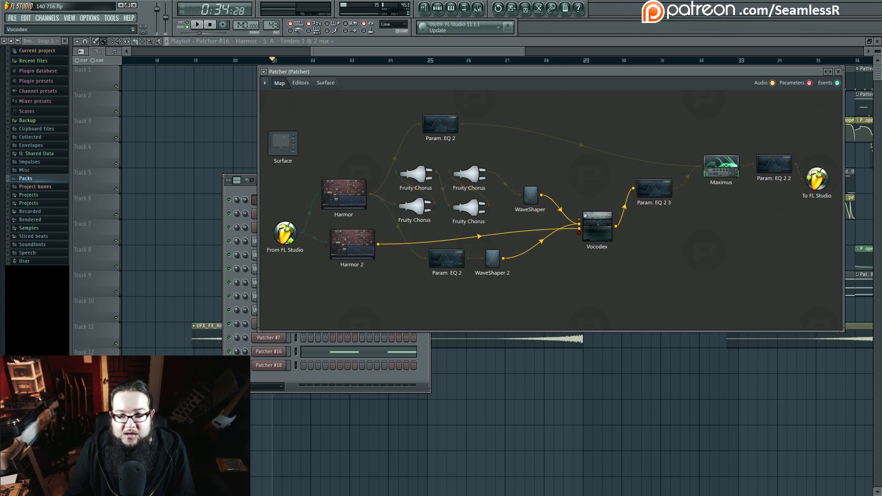
{"action": "left_click_drag", "start_coordinate": [600, 235], "coordinate": [605, 235]}
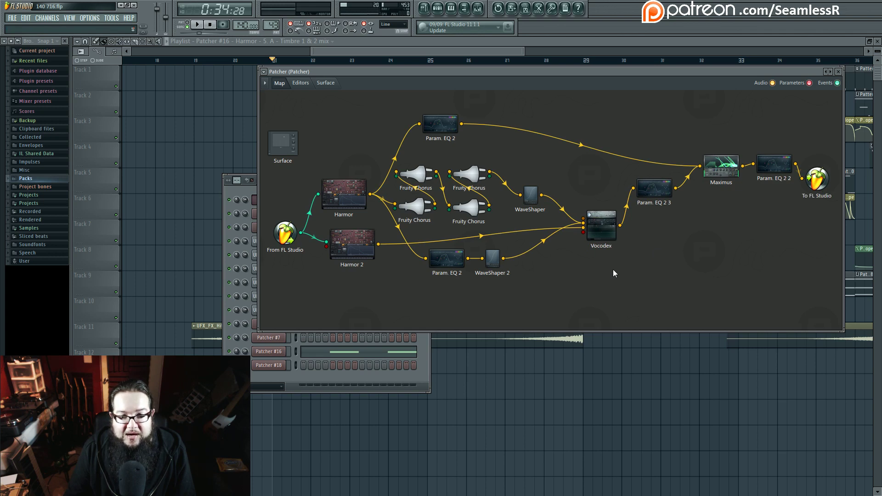
Step: Lower Harmor 2 in the map and tuck the Param. EQ 2 and WaveShaper 2 pair beneath the Fruity Chorus nodes
{"action": "left_click_drag", "start_coordinate": [356, 248], "coordinate": [363, 288]}
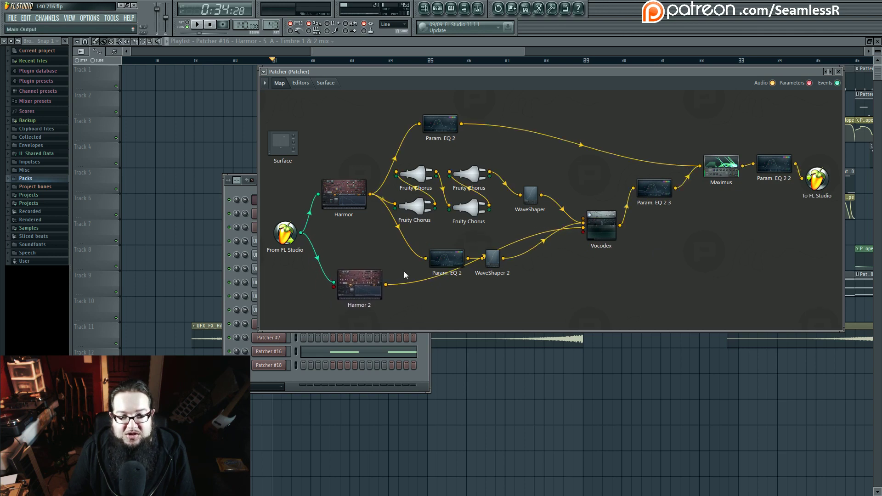
{"action": "left_click_drag", "start_coordinate": [446, 259], "coordinate": [397, 238]}
{"action": "left_click_drag", "start_coordinate": [492, 258], "coordinate": [463, 237]}
{"action": "left_click_drag", "start_coordinate": [397, 237], "coordinate": [406, 240]}
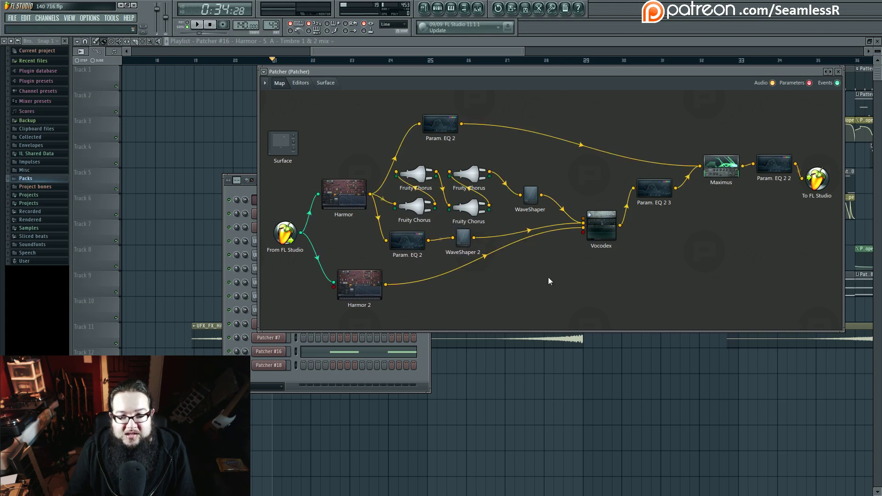
Step: Lower Vocodex, raise Harmor and reposition Harmor 2 so the three signal paths are clearly separated in the map
{"action": "left_click_drag", "start_coordinate": [604, 233], "coordinate": [608, 254]}
{"action": "left_click_drag", "start_coordinate": [359, 284], "coordinate": [341, 284]}
{"action": "left_click_drag", "start_coordinate": [345, 195], "coordinate": [342, 168]}
{"action": "left_click", "coordinate": [590, 309]}
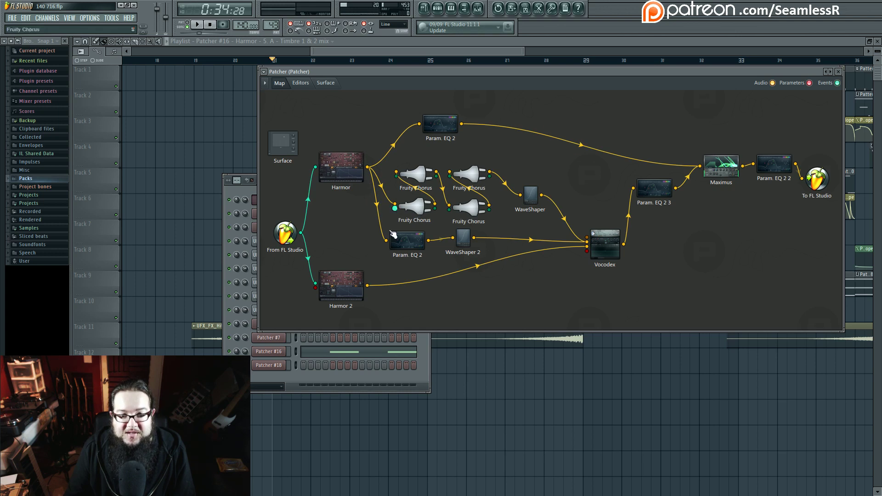
{"action": "left_click_drag", "start_coordinate": [343, 283], "coordinate": [352, 284]}
{"action": "left_click", "coordinate": [566, 287]}
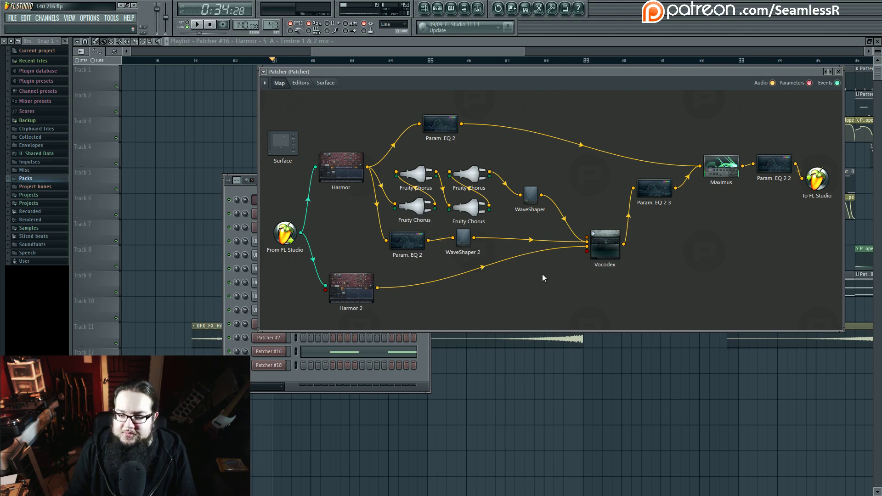
Step: Examine the Harmor 2 editor with its image synthesis settings and return to the map to trace its link into Vocodex
{"action": "left_click_drag", "start_coordinate": [544, 73], "coordinate": [513, 128]}
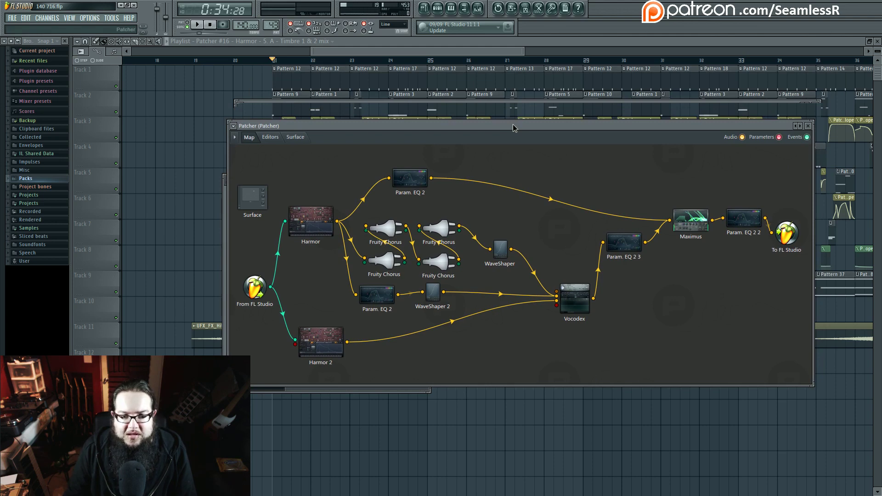
{"action": "mouse_move", "coordinate": [513, 128]}
{"action": "left_mouse_down"}
{"action": "mouse_move", "coordinate": [503, 130]}
{"action": "mouse_move", "coordinate": [505, 117]}
{"action": "left_mouse_up"}
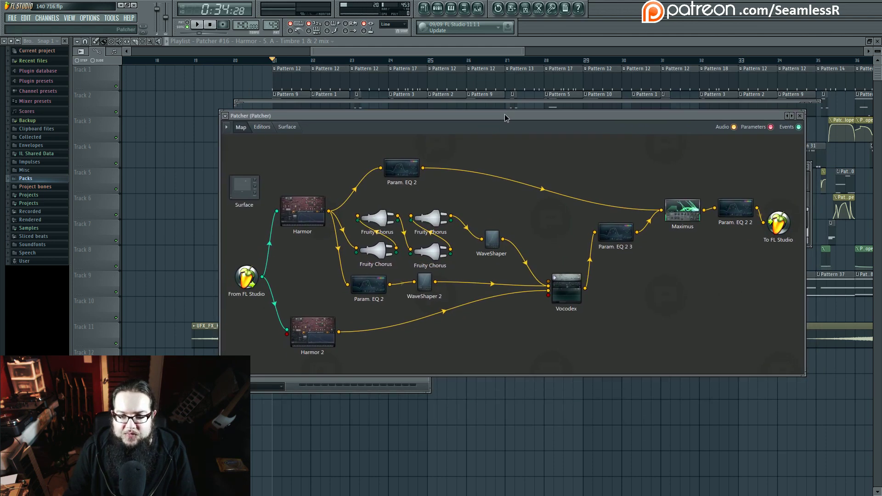
{"action": "double_click", "coordinate": [320, 329]}
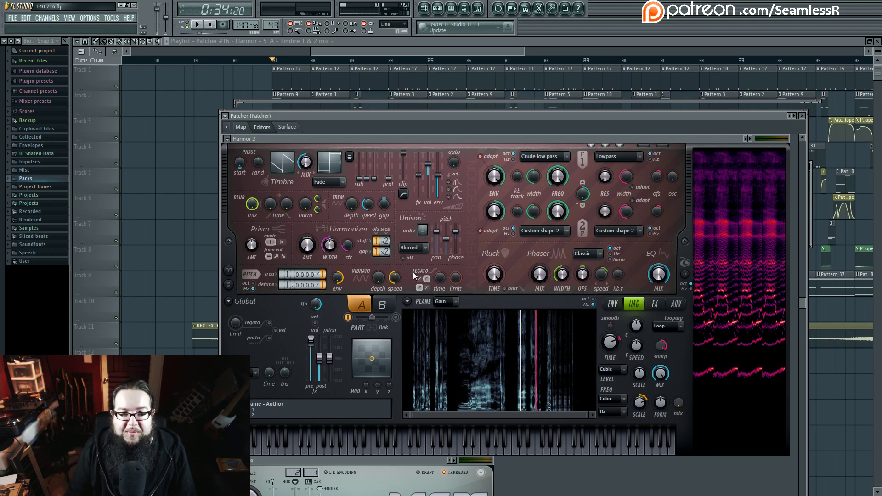
{"action": "left_click", "coordinate": [240, 130]}
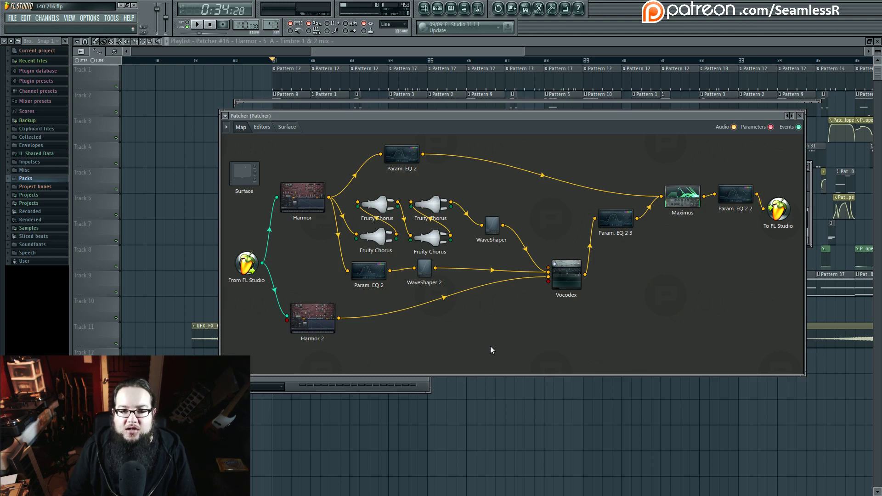
{"action": "mouse_move", "coordinate": [455, 116]}
{"action": "left_mouse_down"}
{"action": "mouse_move", "coordinate": [449, 174]}
{"action": "mouse_move", "coordinate": [445, 122]}
{"action": "left_mouse_up"}
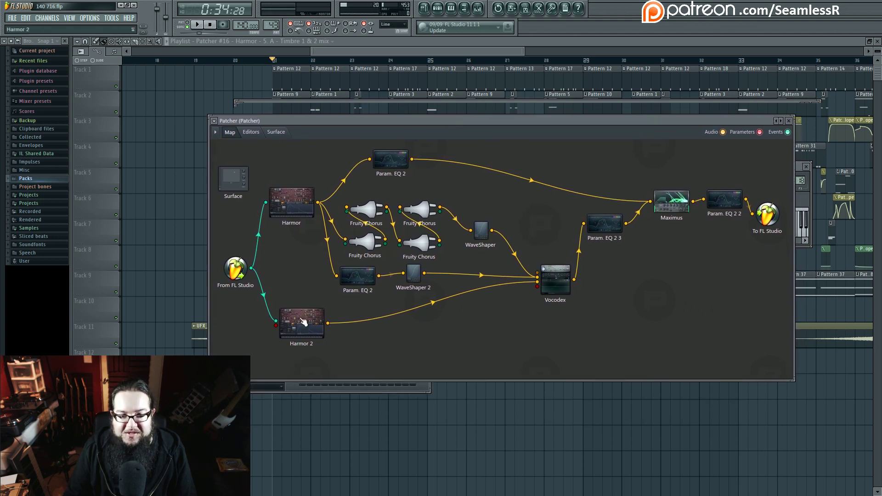
{"action": "left_click_drag", "start_coordinate": [303, 321], "coordinate": [306, 319]}
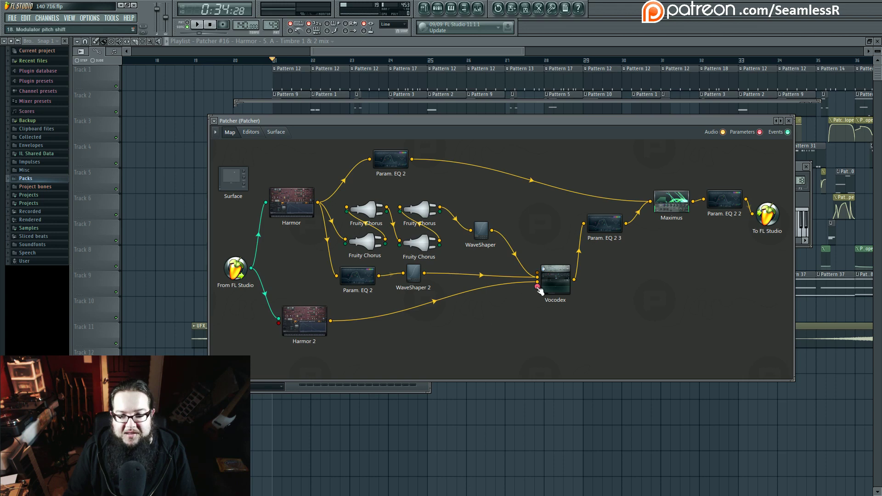
Step: Zoom into the playlist around bar 22 and move the Harmor 2 image time offset automation clip from Track 3 to Track 7
{"action": "left_click", "coordinate": [496, 407]}
{"action": "scroll", "coordinate": [315, 287], "scroll_direction": "up", "scroll_amount": 3, "text": "ctrl"}
{"action": "scroll", "coordinate": [315, 288], "scroll_direction": "up", "scroll_amount": 5, "text": "ctrl"}
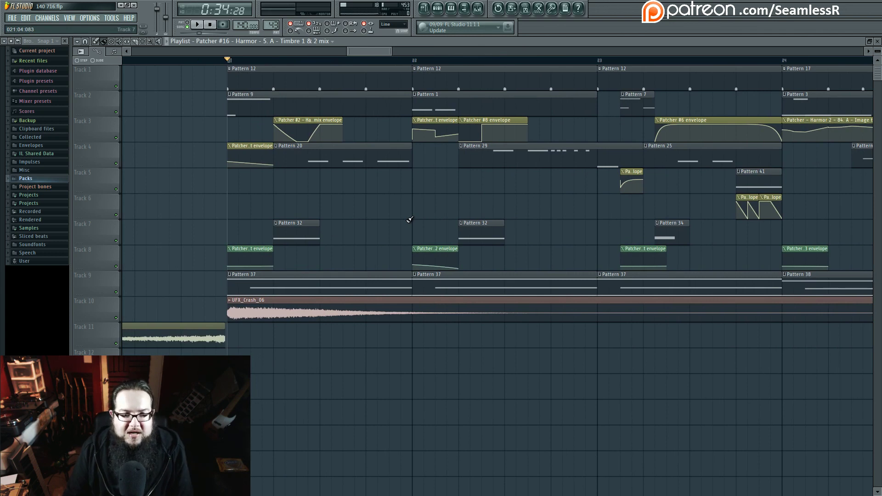
{"action": "left_click_drag", "start_coordinate": [429, 123], "coordinate": [432, 228]}
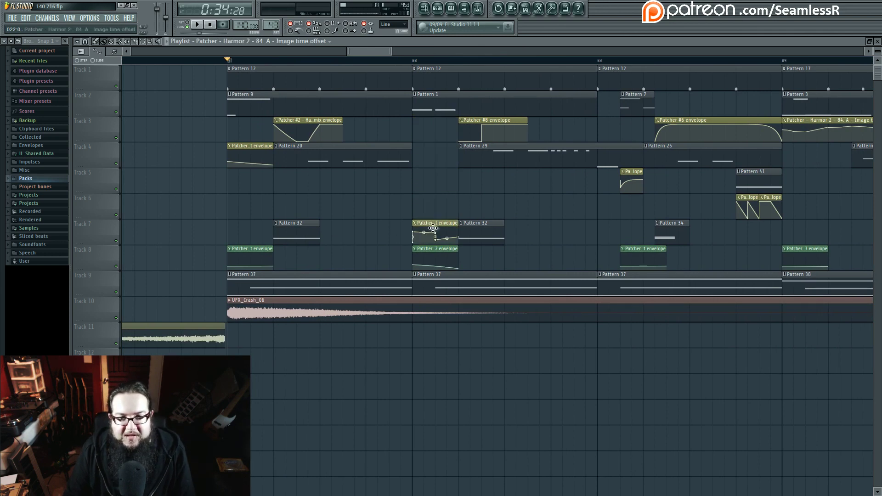
Step: Play the arrangement briefly from bar 28 in the playlist and stop it
{"action": "scroll", "coordinate": [563, 170], "scroll_direction": "down", "scroll_amount": 4, "text": "ctrl"}
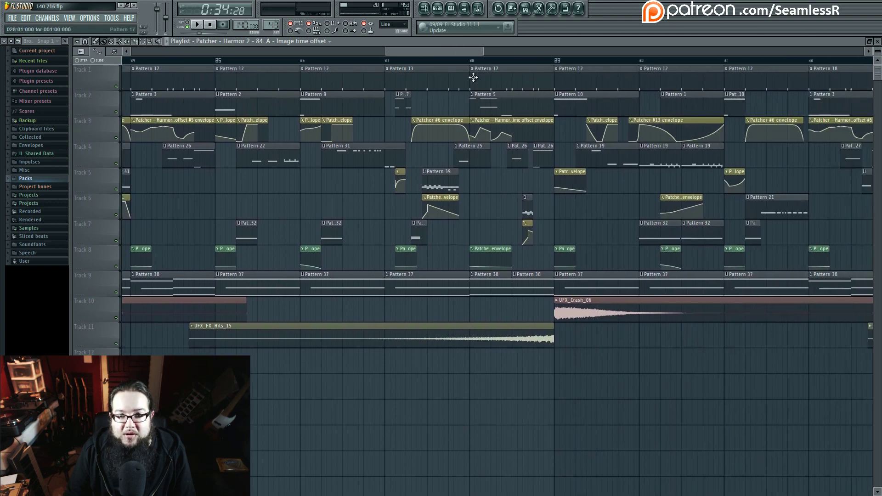
{"action": "left_click", "coordinate": [469, 60]}
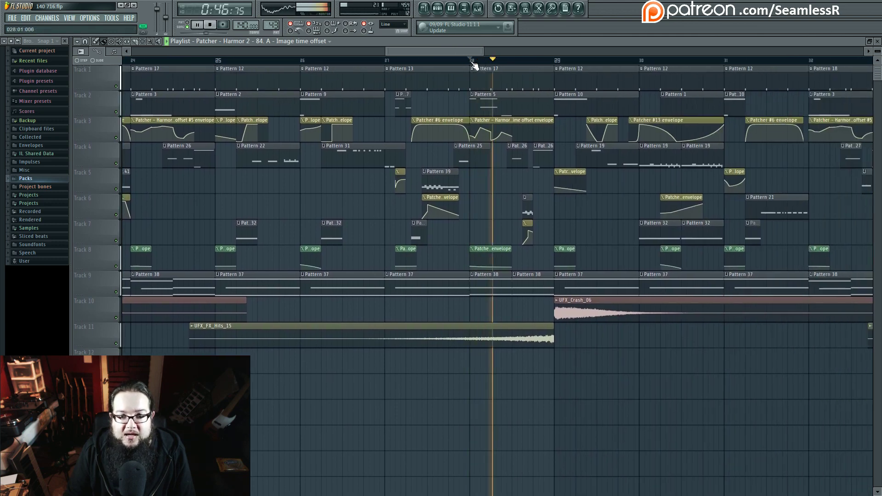
{"action": "key", "text": "space"}
Step: Examine the Patcher notes in the piano roll and audition the keys F2 and F1
{"action": "key", "text": "F7"}
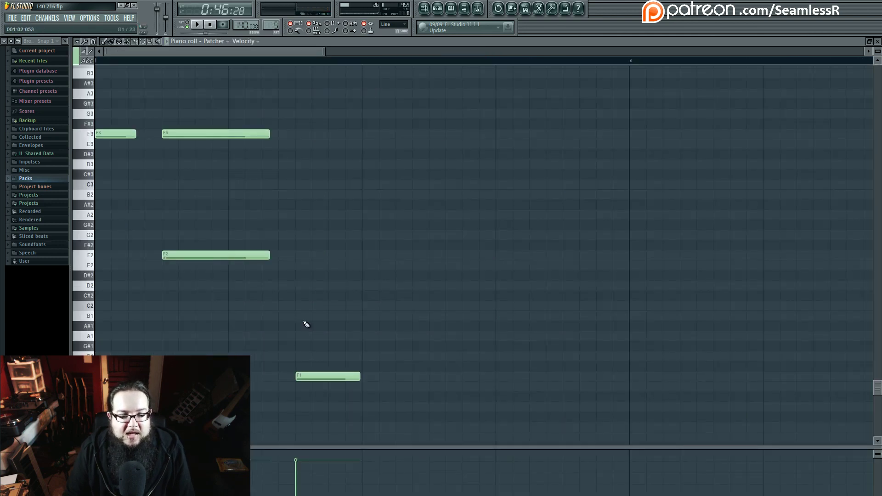
{"action": "scroll", "coordinate": [248, 358], "scroll_direction": "down", "scroll_amount": 3}
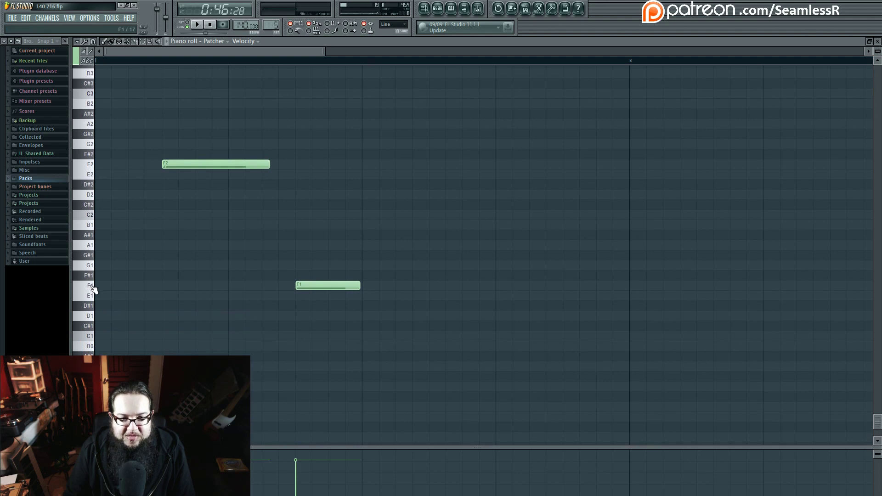
{"action": "scroll", "coordinate": [93, 289], "scroll_direction": "up", "scroll_amount": 2}
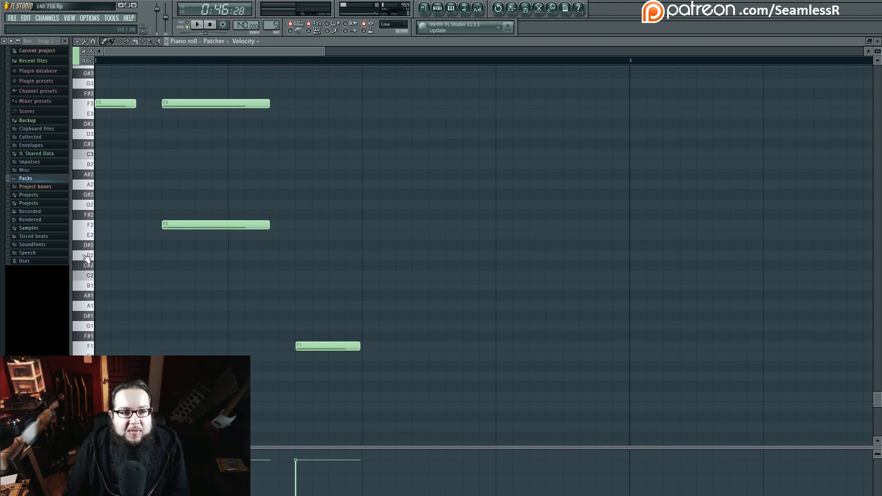
{"action": "left_click", "coordinate": [88, 227]}
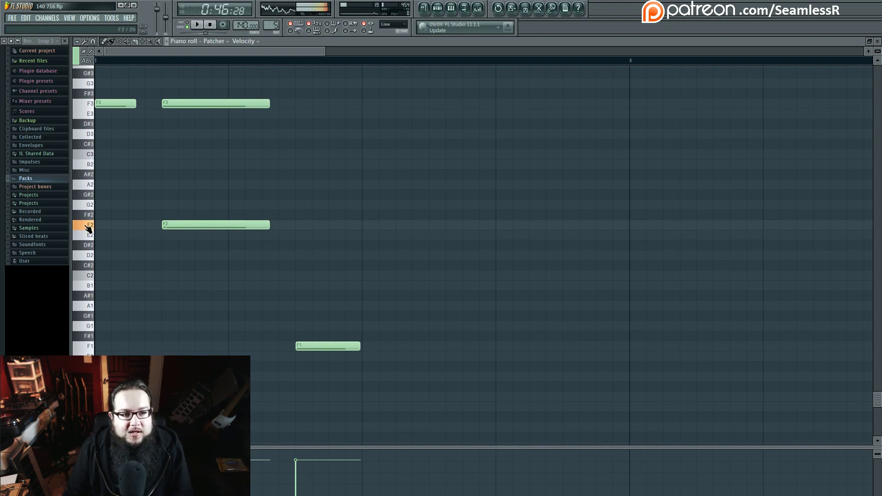
{"action": "left_click", "coordinate": [92, 347]}
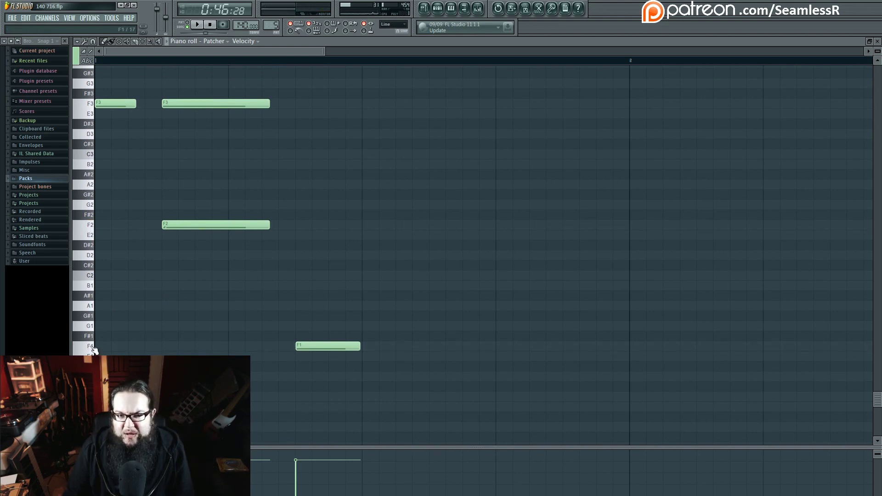
Step: Try adding a peak to the Vocodex modulator pitch shift #4 envelope at bar 28 during playback in the playlist
{"action": "left_click", "coordinate": [424, 8]}
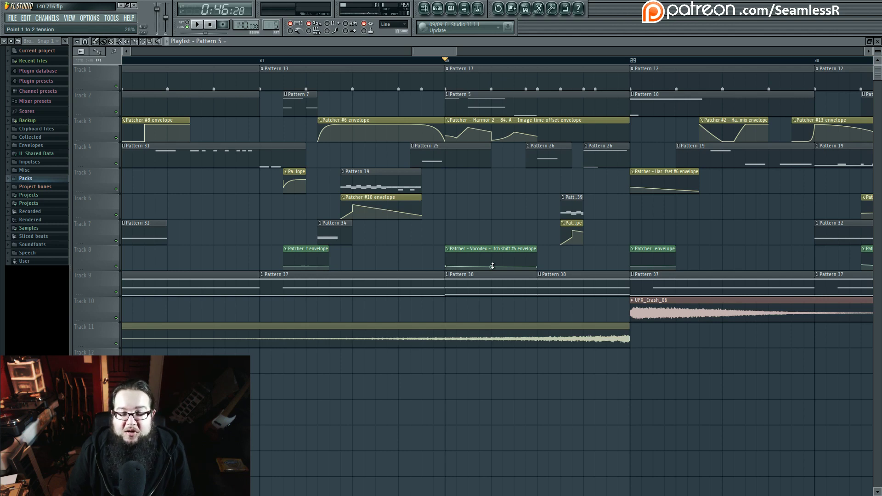
{"action": "key", "text": "space"}
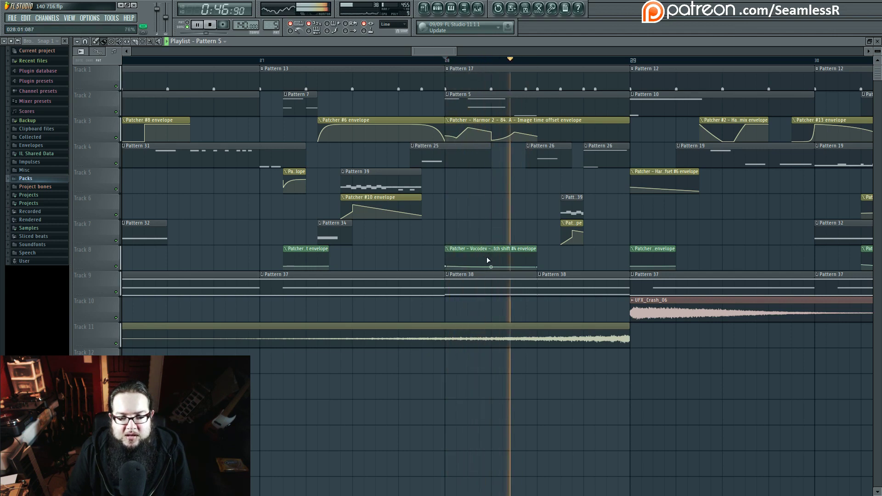
{"action": "right_click", "coordinate": [491, 258]}
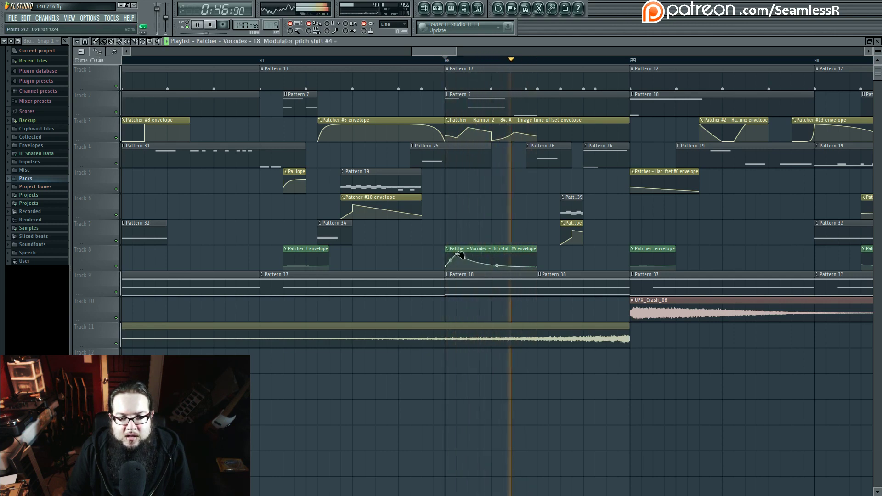
{"action": "left_click_drag", "start_coordinate": [494, 259], "coordinate": [469, 270]}
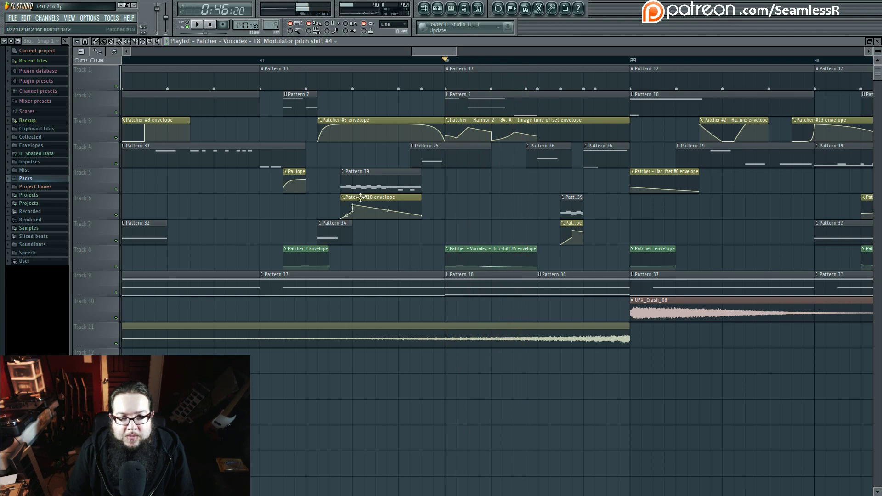
{"action": "key", "text": "space"}
Step: Try raising the start of the Vocodex modulator pitch shift envelope in bar 27 while repeatedly replaying that hit
{"action": "left_click", "coordinate": [284, 61]}
{"action": "key", "text": "space"}
{"action": "key", "text": "space"}
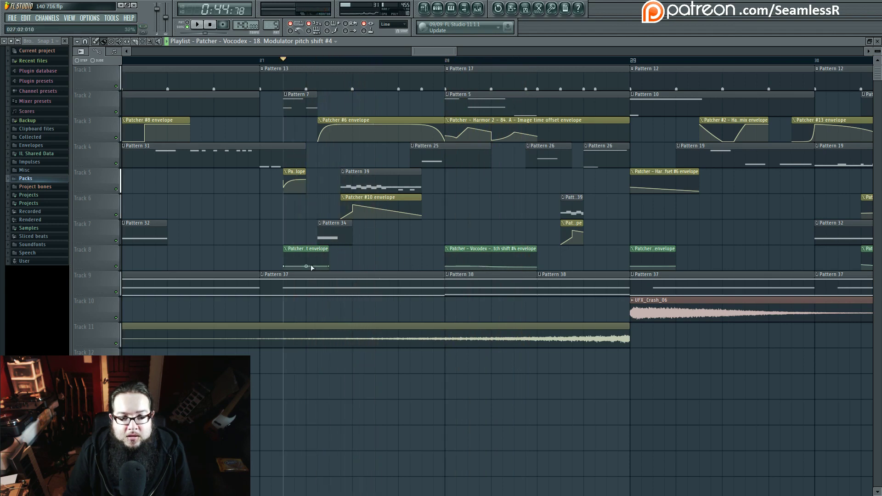
{"action": "key", "text": "space"}
{"action": "key", "text": "space"}
{"action": "key", "text": "space"}
{"action": "key", "text": "space"}
{"action": "key", "text": "space"}
{"action": "key", "text": "space"}
{"action": "key", "text": "space"}
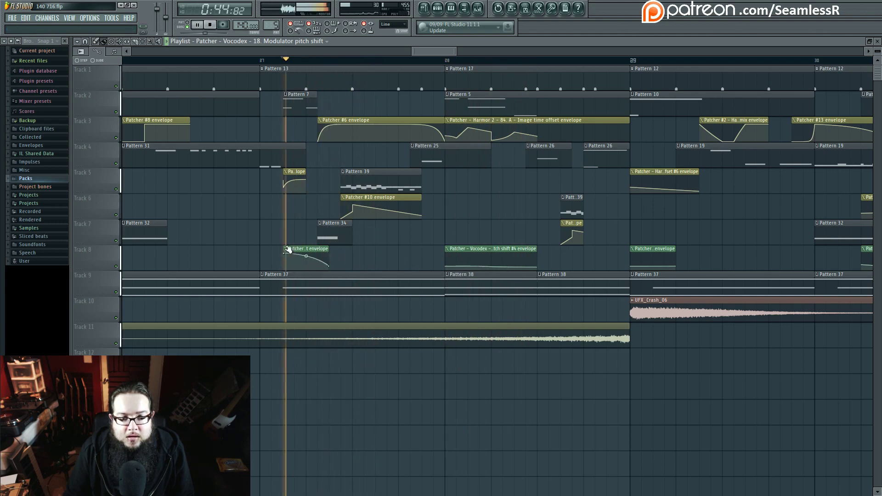
Step: Try lowering the start point of the bar 27 Vocodex modulator pitch shift envelope while repeatedly restarting playback
{"action": "left_click_drag", "start_coordinate": [288, 266], "coordinate": [288, 266]}
{"action": "key", "text": "space"}
{"action": "key", "text": "space"}
{"action": "key", "text": "space"}
{"action": "key", "text": "space"}
{"action": "key", "text": "space"}
{"action": "key", "text": "space"}
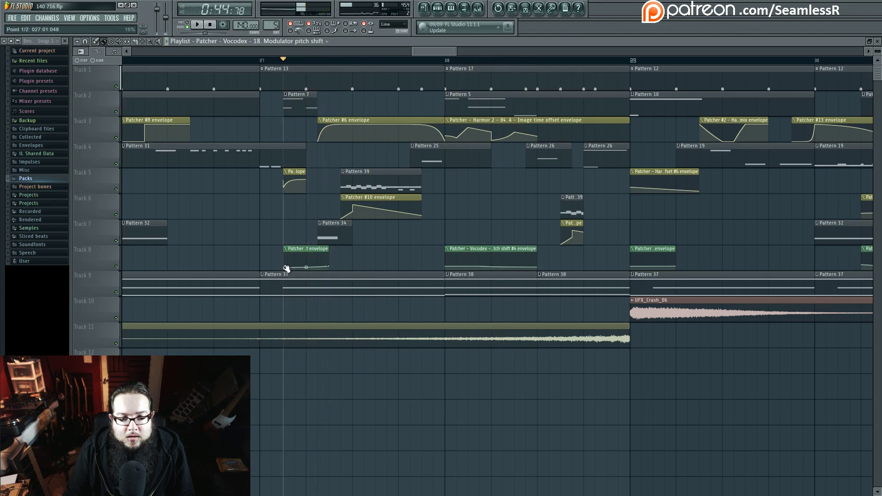
{"action": "key", "text": "space"}
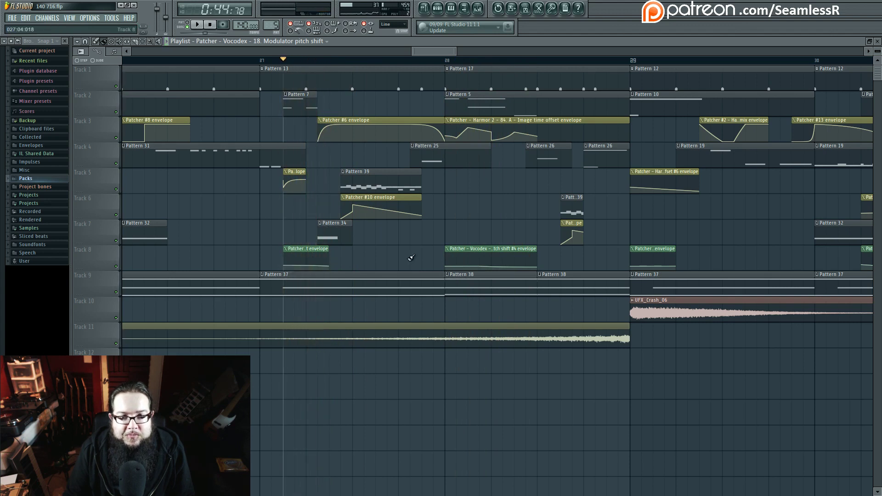
Step: Play the arrangement from bar 30, following the pattern and automation clips across the playlist, and stop playback
{"action": "scroll", "coordinate": [411, 257], "scroll_direction": "down", "scroll_amount": 2}
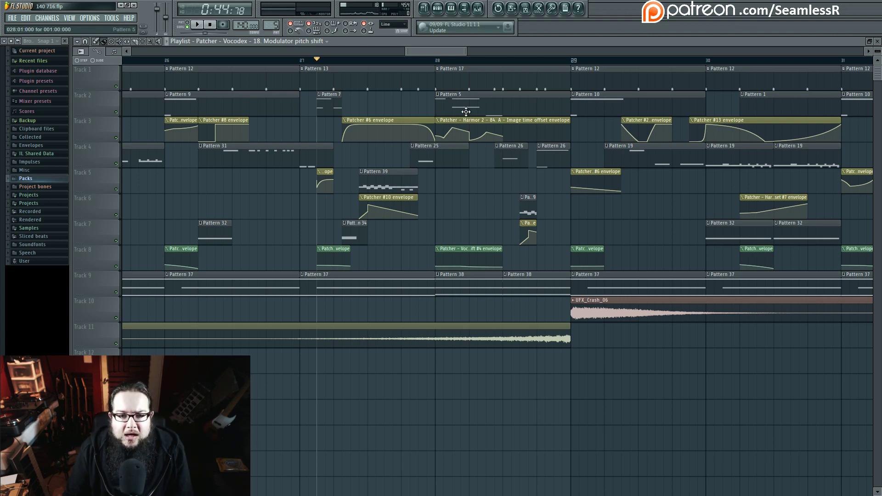
{"action": "left_click", "coordinate": [463, 249]}
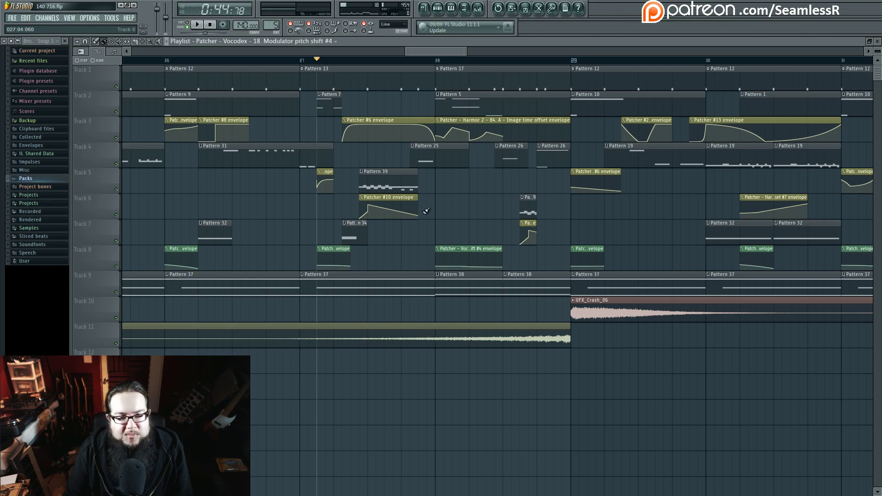
{"action": "scroll", "coordinate": [426, 211], "scroll_direction": "down", "scroll_amount": 4}
{"action": "left_click", "coordinate": [459, 60]}
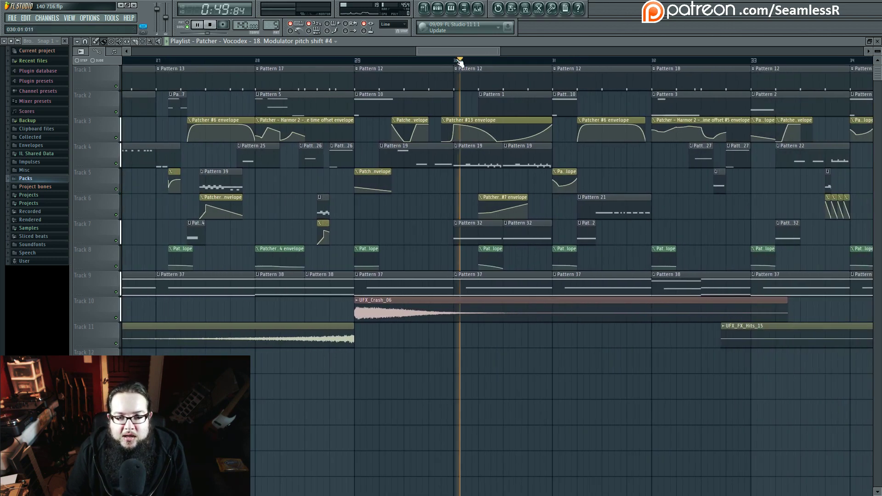
{"action": "scroll", "coordinate": [231, 164], "scroll_direction": "down", "scroll_amount": 2}
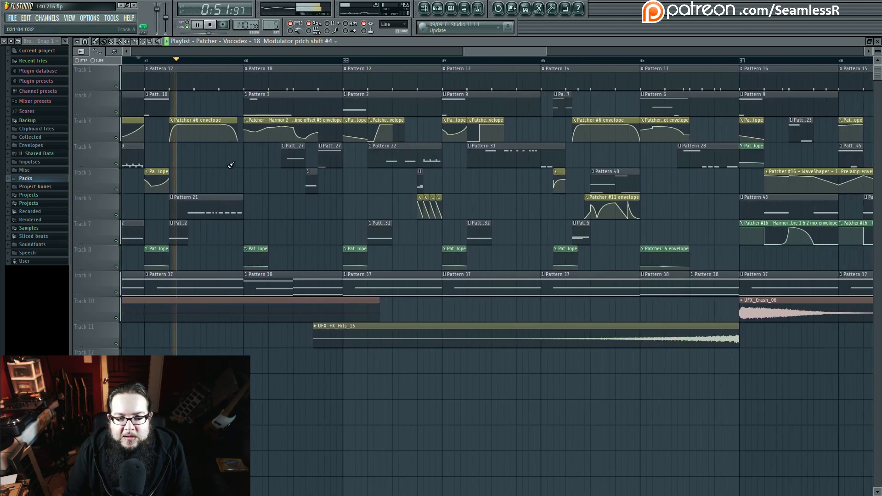
{"action": "left_click_drag", "start_coordinate": [246, 52], "coordinate": [500, 51]}
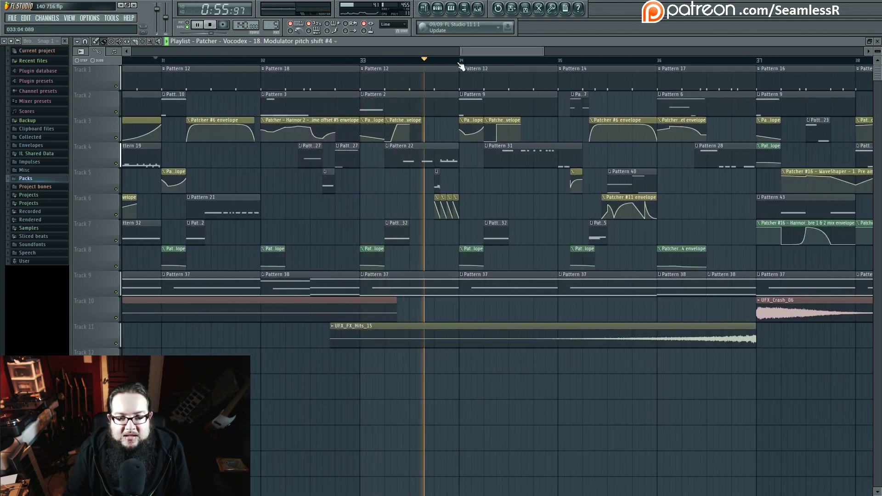
{"action": "scroll", "coordinate": [463, 173], "scroll_direction": "down", "scroll_amount": 1}
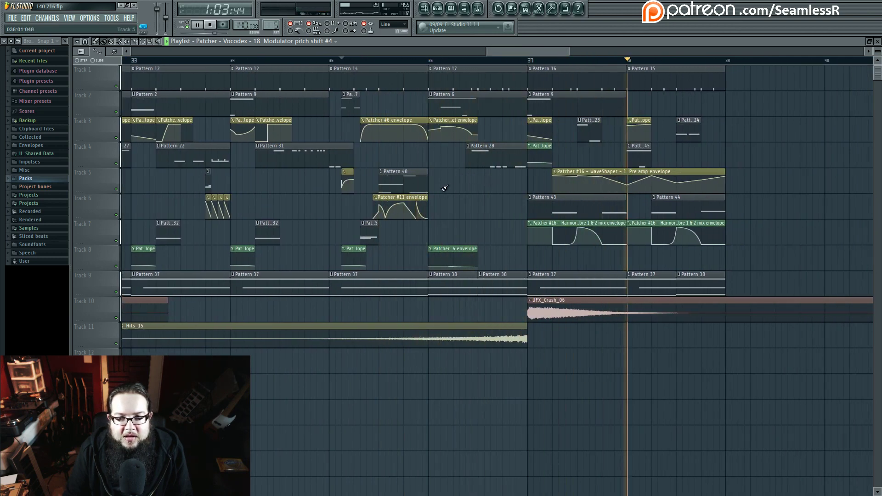
{"action": "key", "text": "space"}
Step: Examine how the pattern and automation clips are laid out across the playlist from bar 21 to the end of the arrangement
{"action": "scroll", "coordinate": [455, 192], "scroll_direction": "down", "scroll_amount": 4}
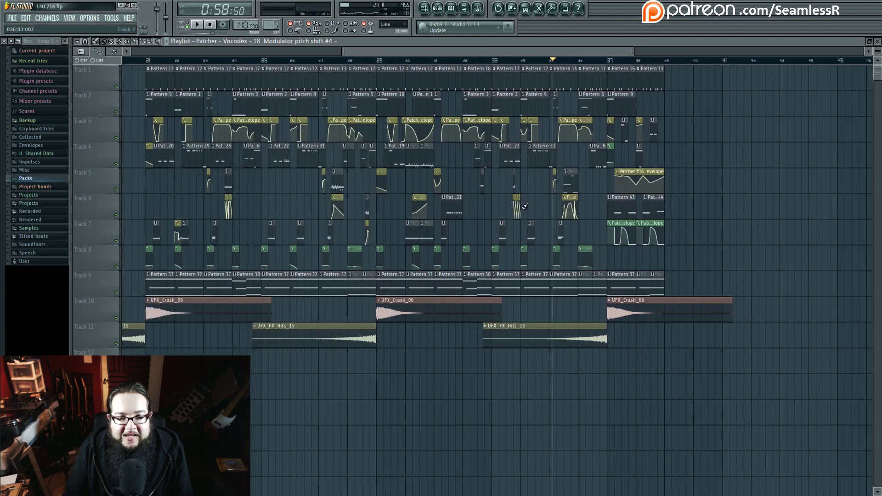
{"action": "scroll", "coordinate": [525, 207], "scroll_direction": "up", "scroll_amount": 4}
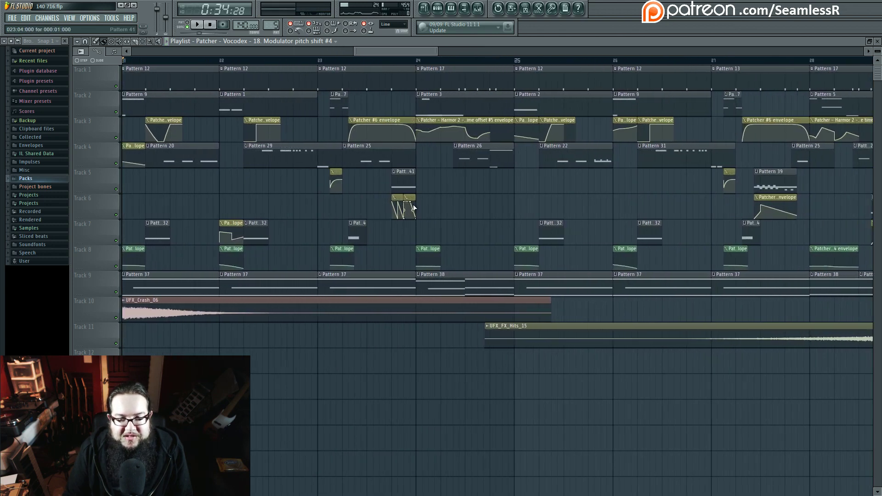
{"action": "scroll", "coordinate": [500, 220], "scroll_direction": "left", "scroll_amount": 2}
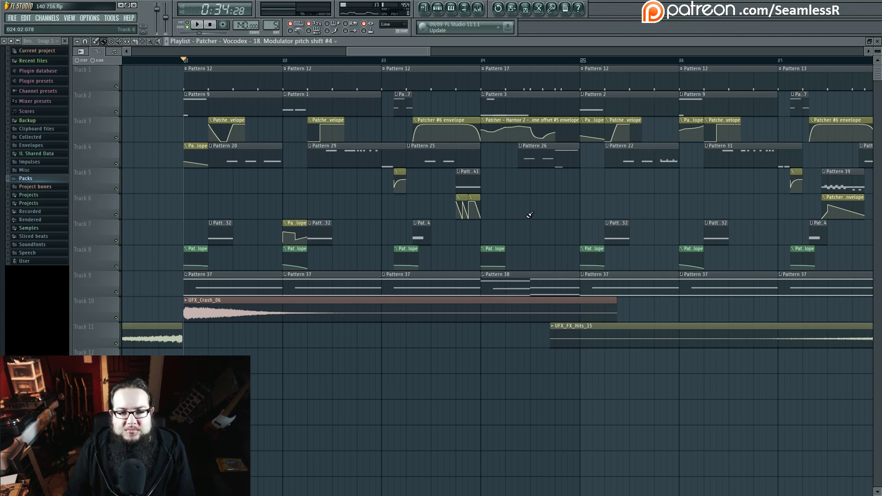
{"action": "scroll", "coordinate": [528, 214], "scroll_direction": "down", "scroll_amount": 2}
{"action": "scroll", "coordinate": [551, 219], "scroll_direction": "down", "scroll_amount": 2}
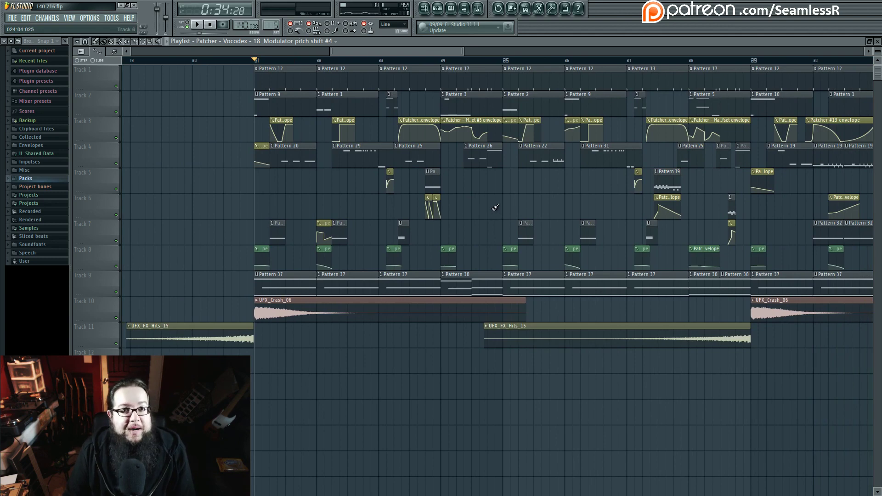
{"action": "scroll", "coordinate": [487, 210], "scroll_direction": "down", "scroll_amount": 4}
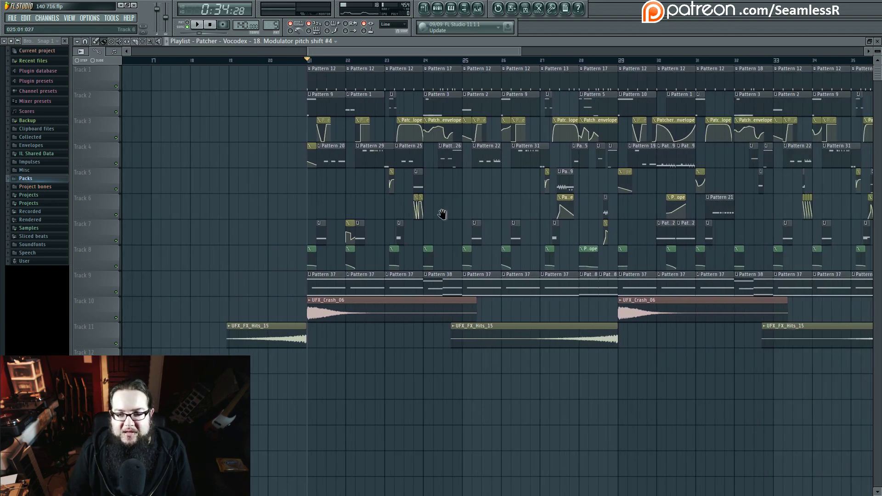
{"action": "scroll", "coordinate": [301, 250], "scroll_direction": "up", "scroll_amount": 1}
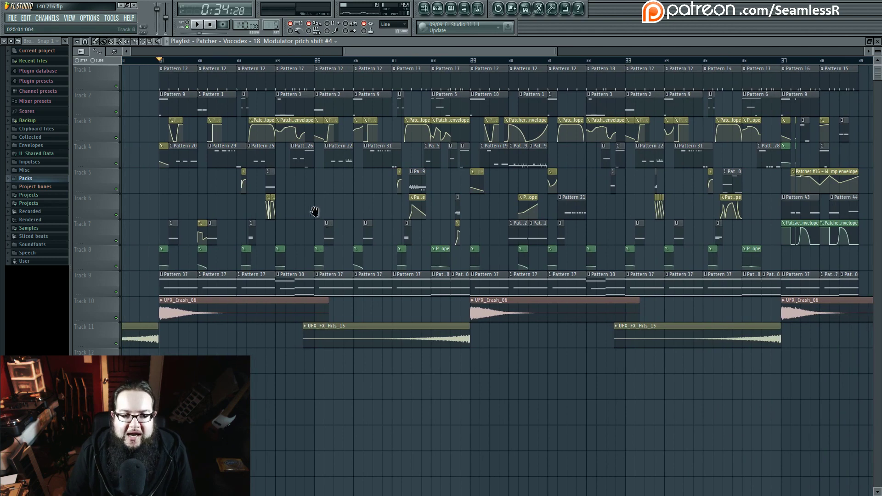
{"action": "scroll", "coordinate": [315, 211], "scroll_direction": "down", "scroll_amount": 1}
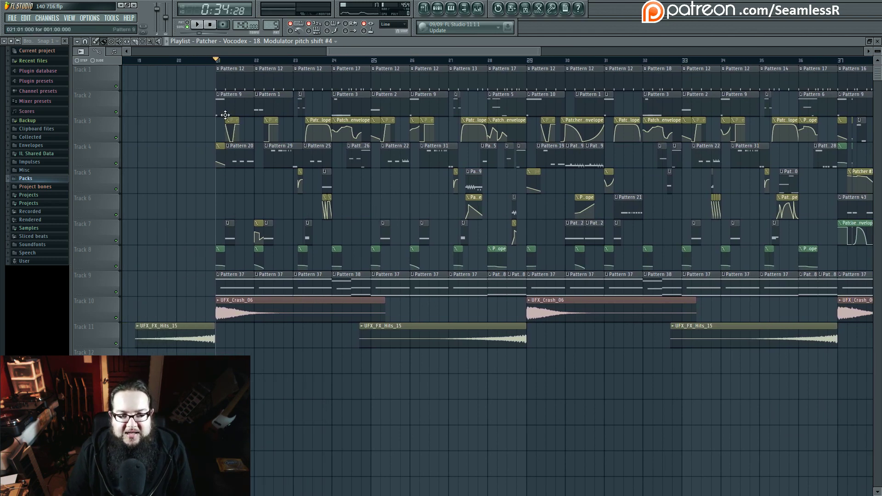
Step: Bring up the Patcher map, lower Param. EQ 2 3 and slightly reposition Maximus and Vocodex
{"action": "left_click", "coordinate": [451, 8]}
{"action": "left_click", "coordinate": [437, 8]}
{"action": "left_click", "coordinate": [269, 199]}
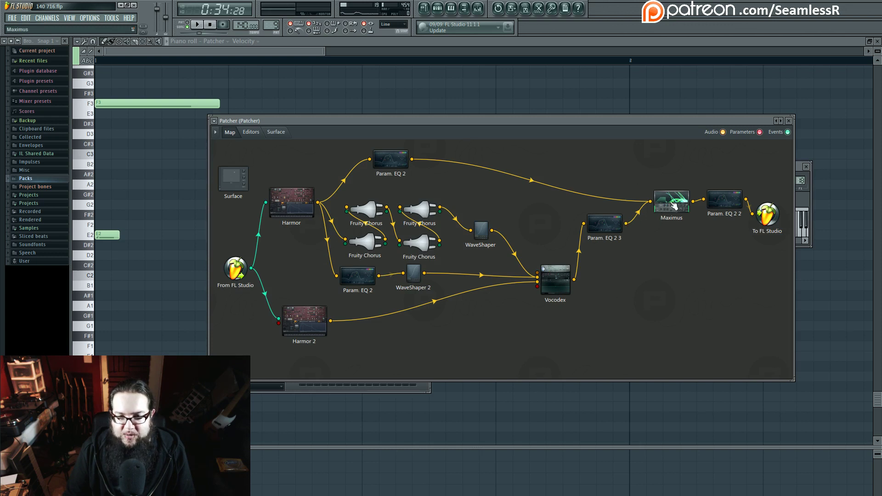
{"action": "left_click_drag", "start_coordinate": [673, 205], "coordinate": [673, 203]}
{"action": "left_click_drag", "start_coordinate": [604, 223], "coordinate": [615, 240]}
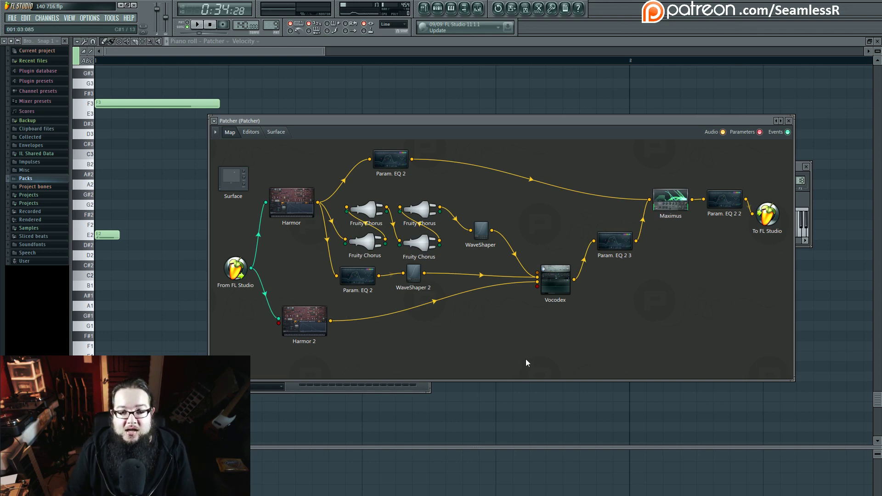
{"action": "mouse_move", "coordinate": [556, 278]}
{"action": "left_mouse_down"}
{"action": "mouse_move", "coordinate": [527, 314]}
{"action": "mouse_move", "coordinate": [555, 260]}
{"action": "mouse_move", "coordinate": [556, 275]}
{"action": "left_mouse_up"}
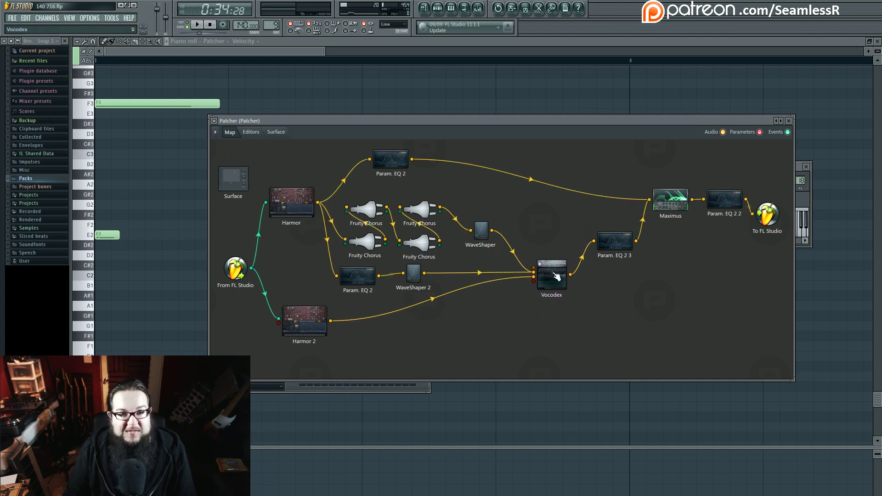